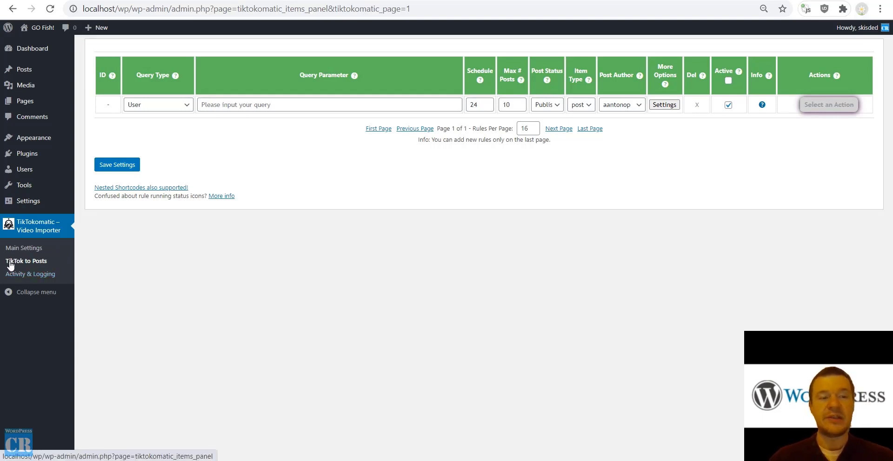
Create and save a HashTag import rule for 'laptop' with Max # Posts set to 3.
left_click(158, 110)
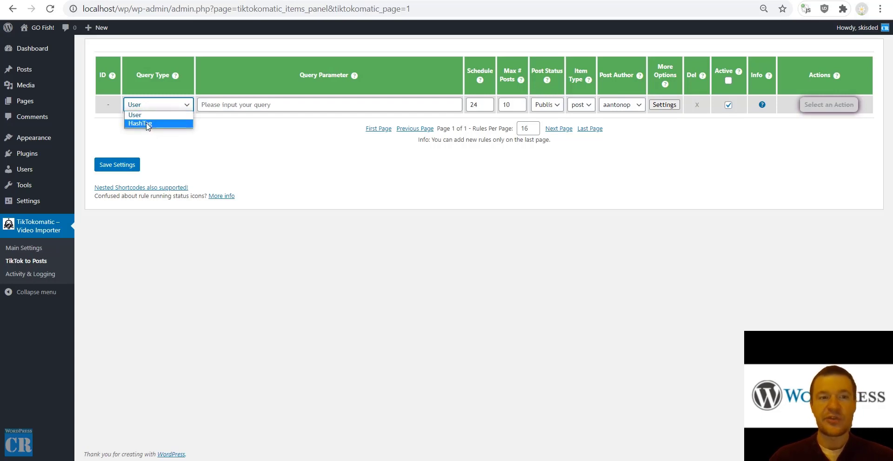
left_click(146, 124)
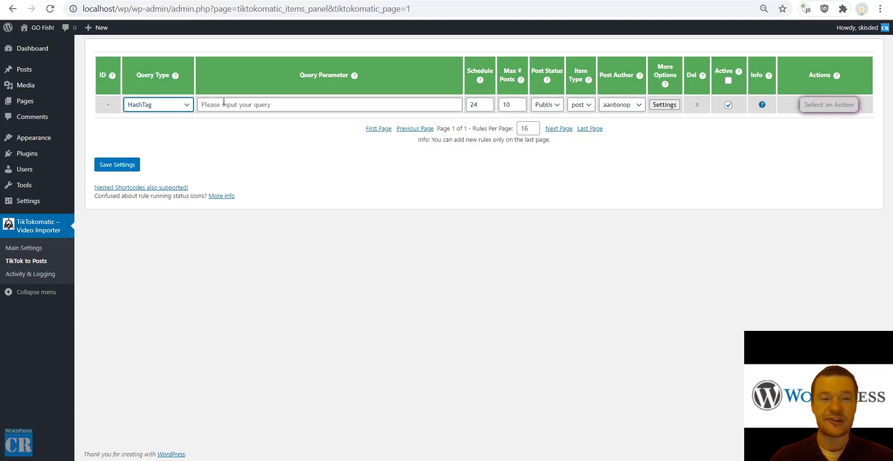
left_click(207, 105)
left_click(215, 122)
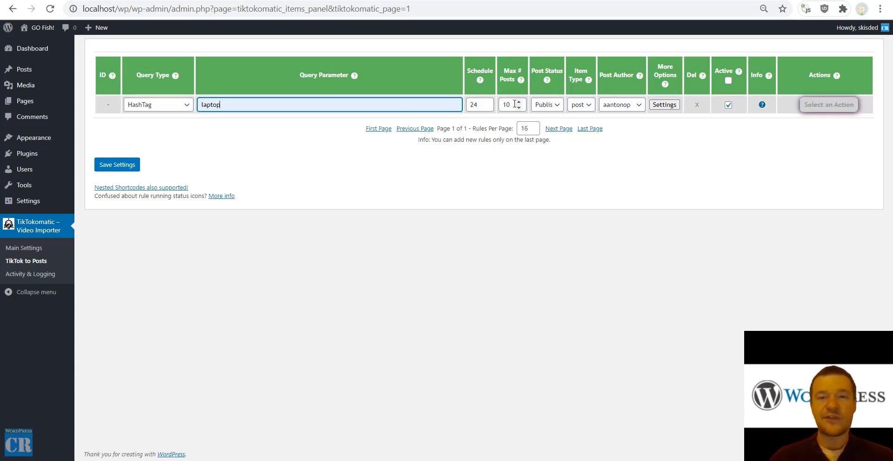
left_click_drag(510, 105, 496, 104)
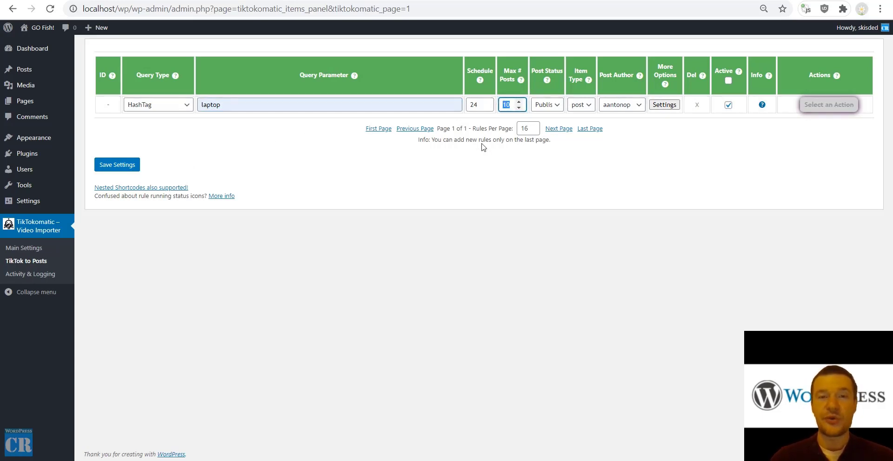
type("3")
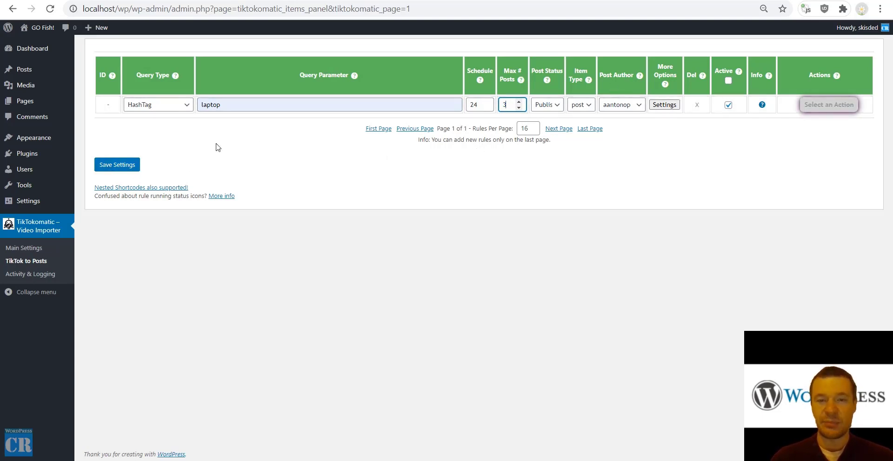
left_click(122, 173)
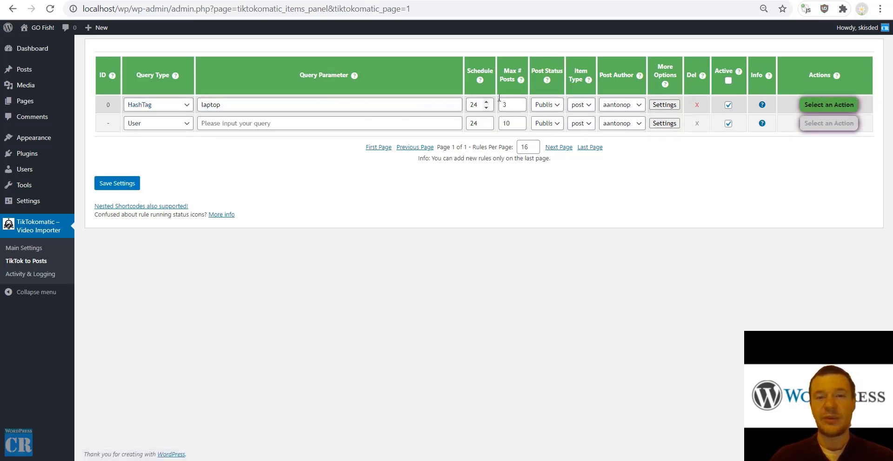
Run the laptop hashtag rule immediately, then visit the public site's home page.
left_click(821, 106)
left_click(822, 116)
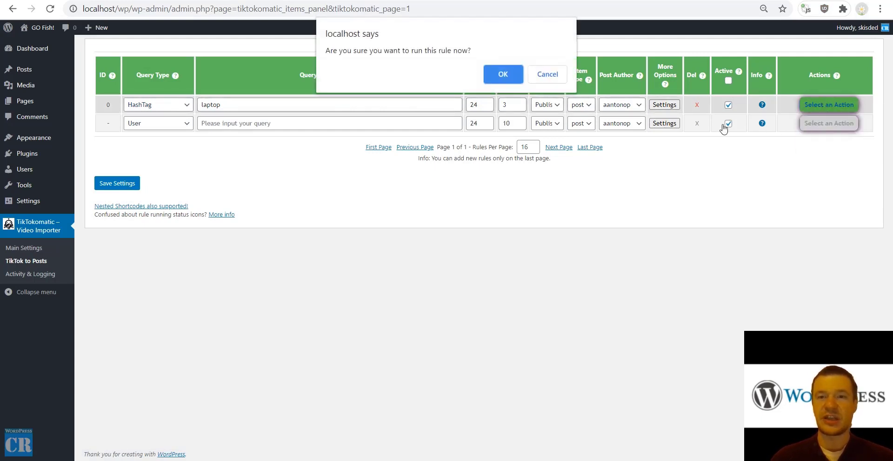
key("Return")
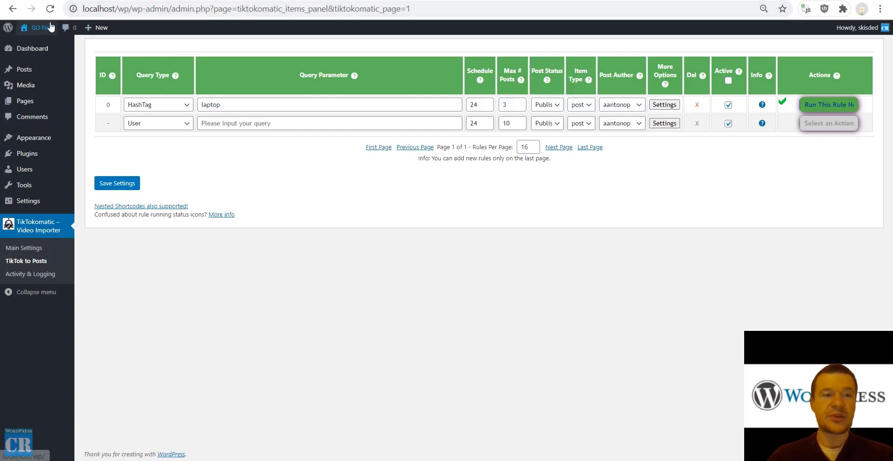
mouse_move(40, 29)
left_click(35, 46)
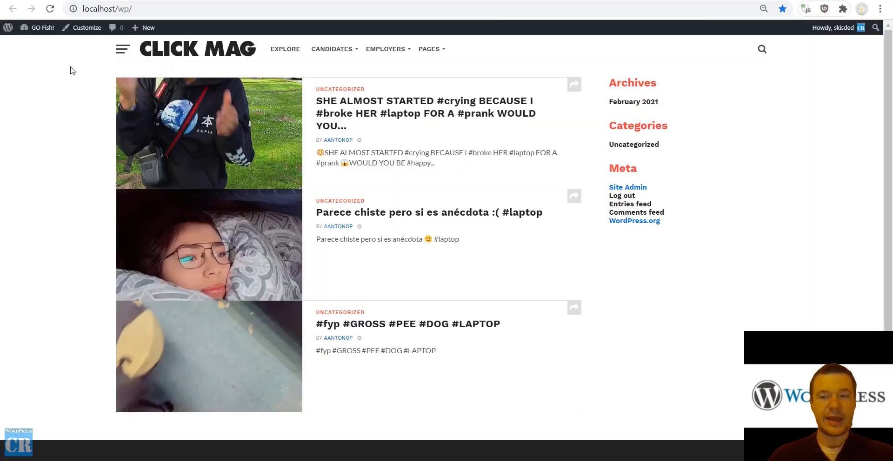
Open the first imported laptop prank post and highlight its description text.
left_click(340, 120)
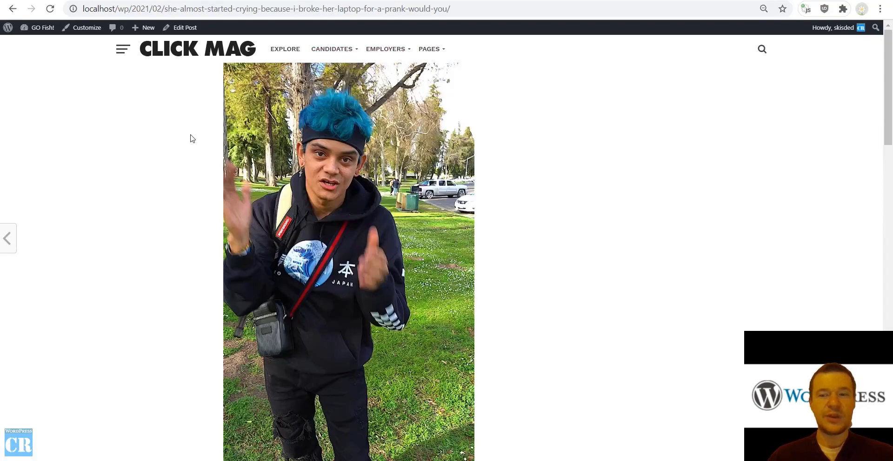
scroll(191, 138, "down", 3)
scroll(190, 138, "down", 4)
scroll(190, 139, "down", 2)
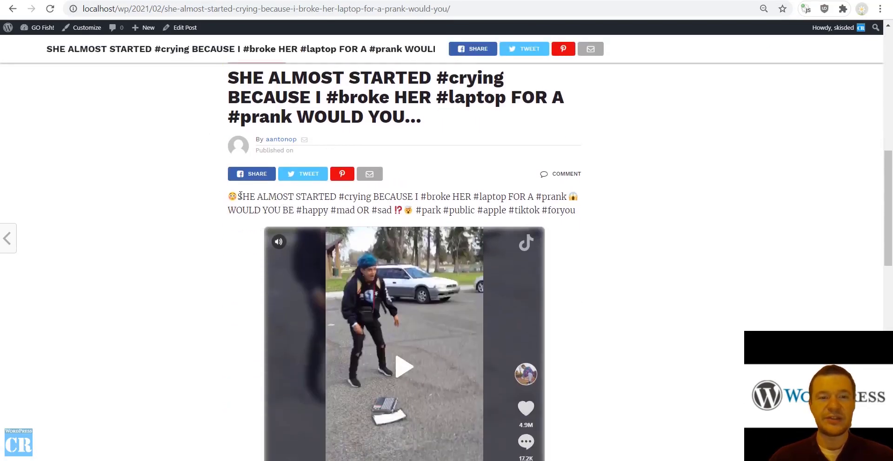
left_click_drag(239, 196, 499, 210)
scroll(354, 199, "down", 2)
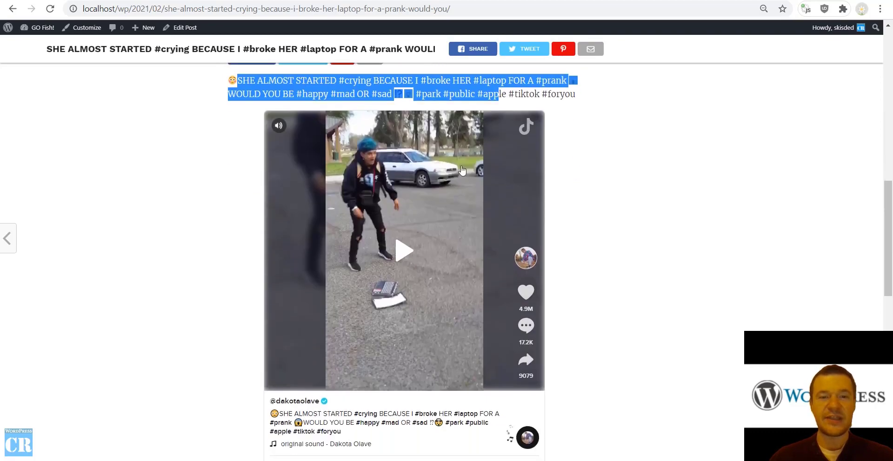
scroll(404, 216, "up", 1)
Play and pause the post's embedded TikTok video, then close the tab to return to the rules page.
left_click(394, 315)
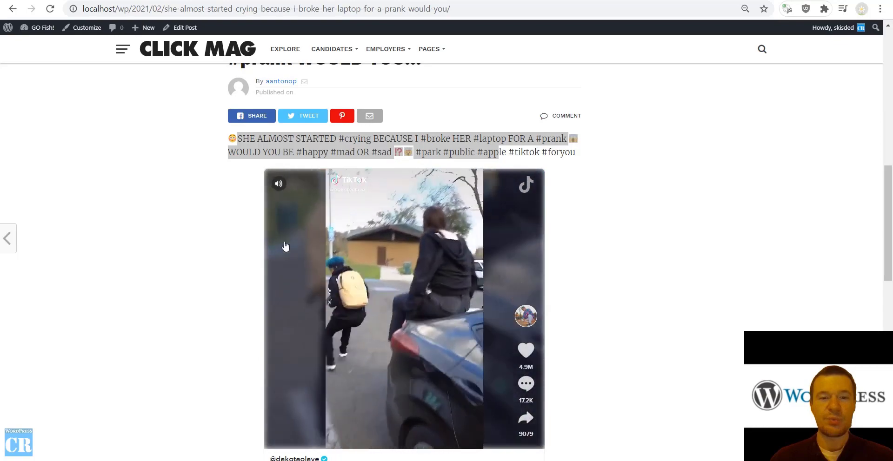
scroll(288, 261, "down", 1)
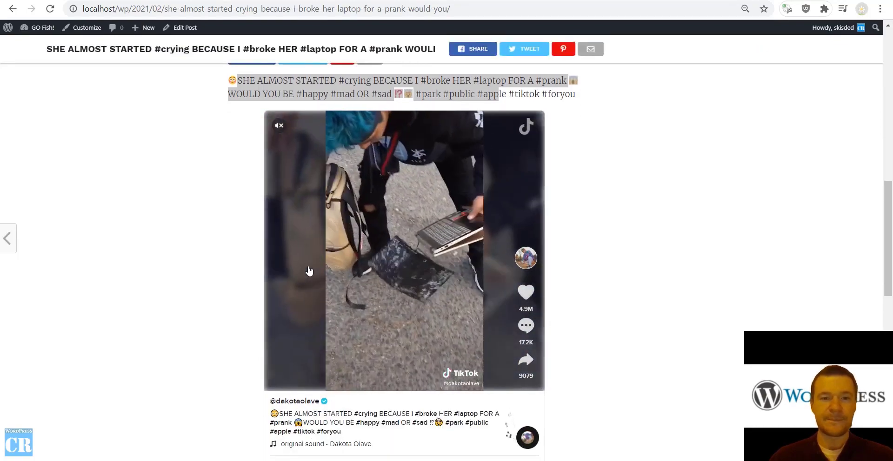
left_click(343, 315)
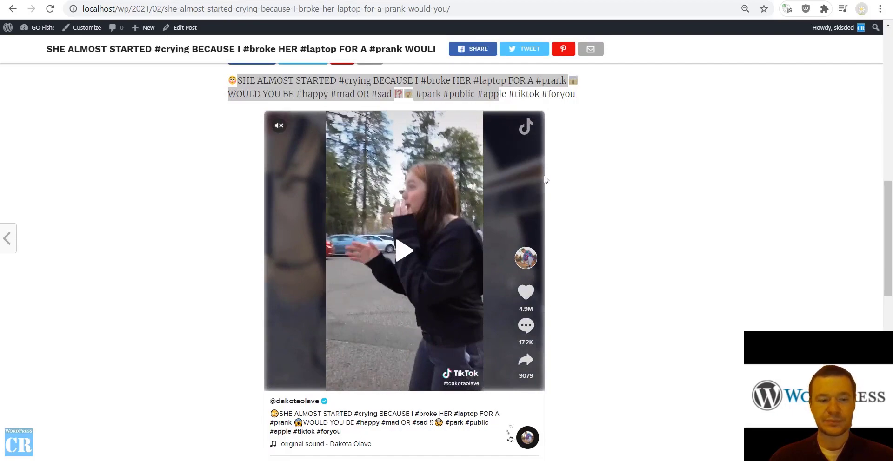
scroll(244, 230, "up", 15)
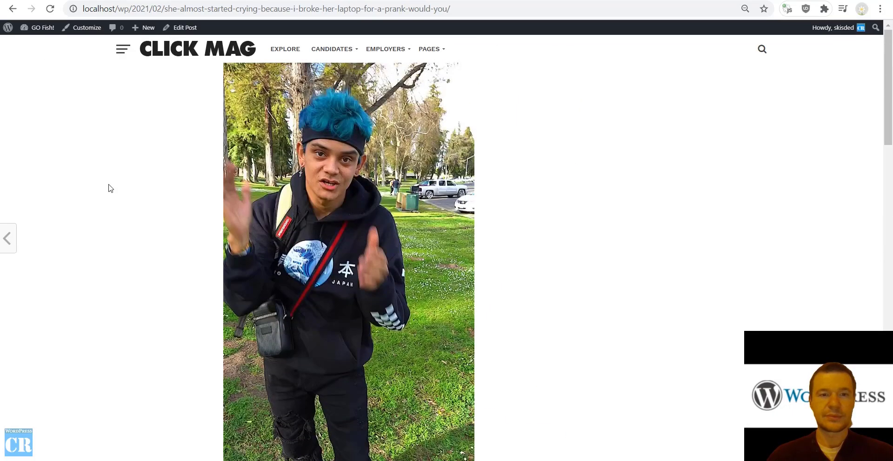
key("ctrl+w")
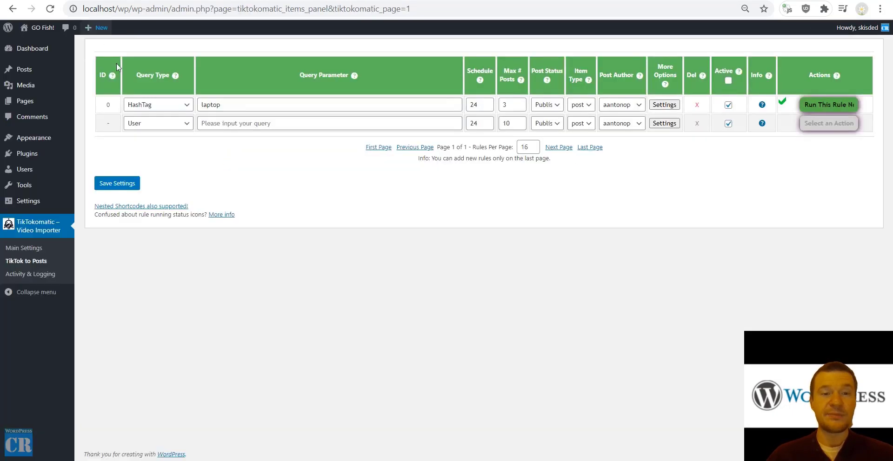
Switch the first rule to a User query with the creator's suggested username after typing 'da', and save.
left_click(164, 107)
left_click(160, 118)
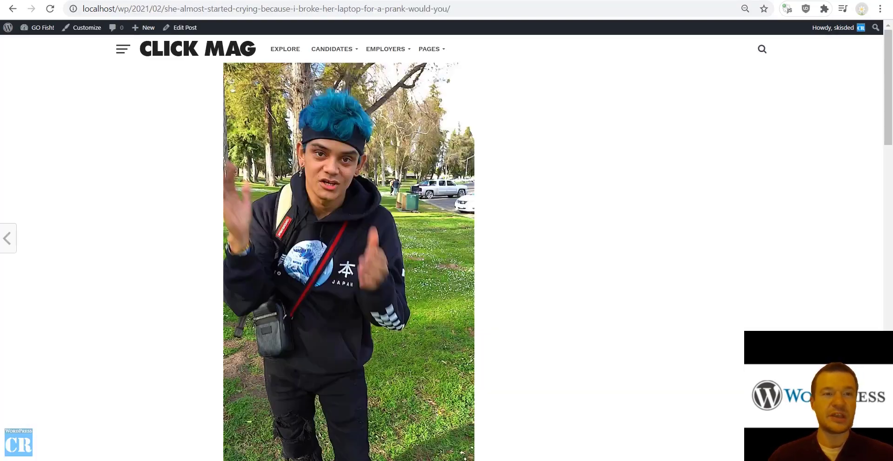
scroll(151, 182, "down", 10)
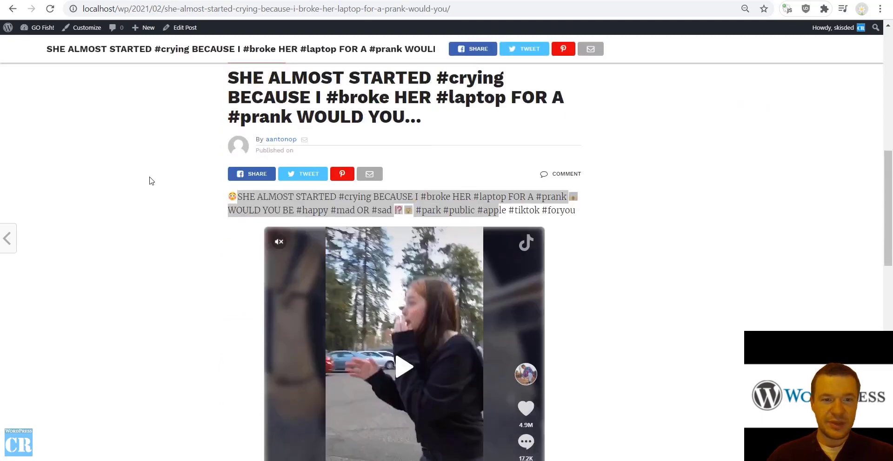
scroll(168, 218, "down", 7)
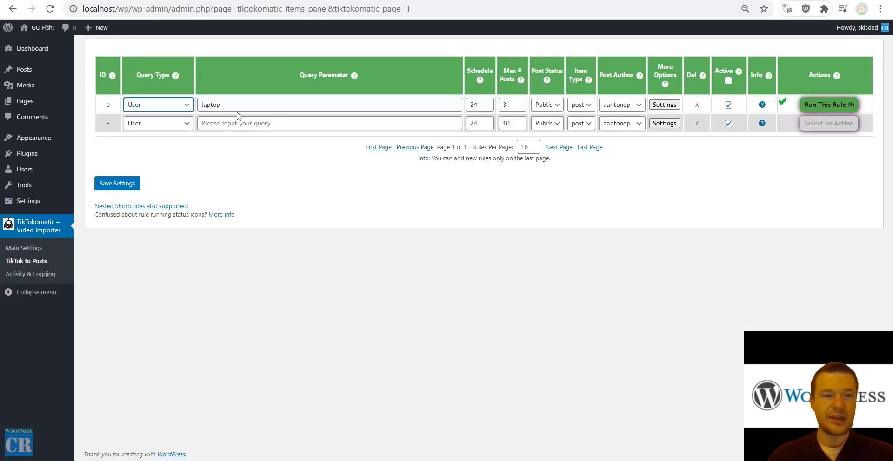
double_click(226, 104)
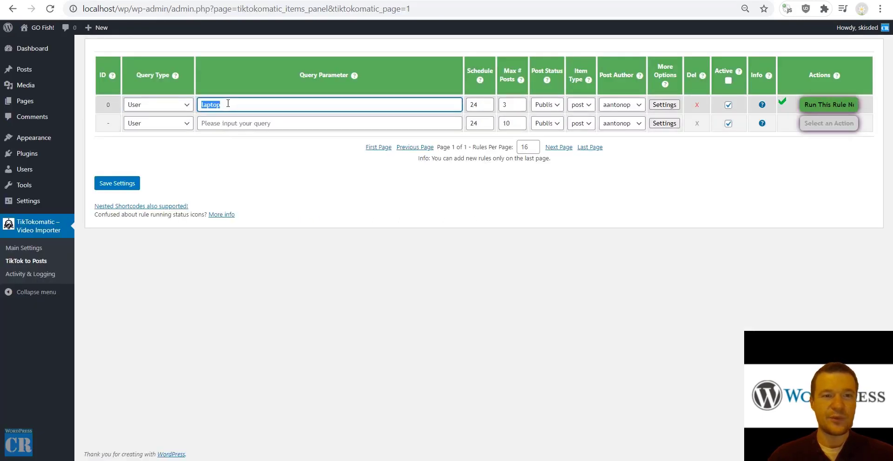
key("BackSpace")
type("dakotaolave")
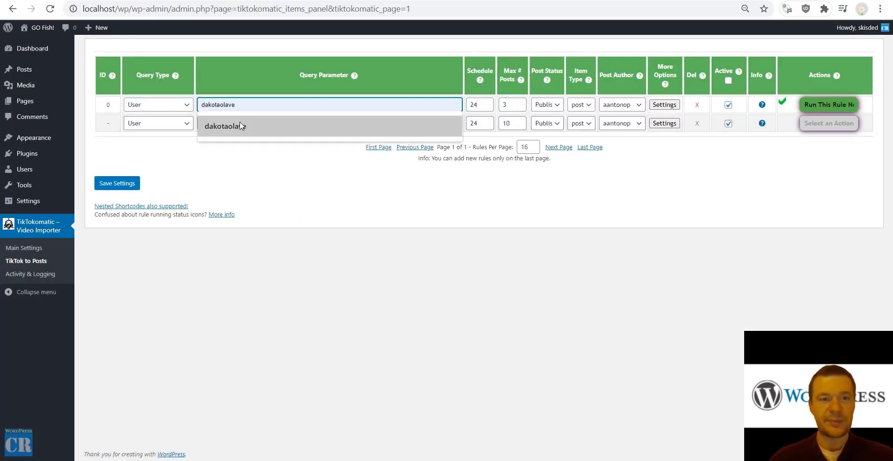
left_click(225, 126)
left_click(123, 186)
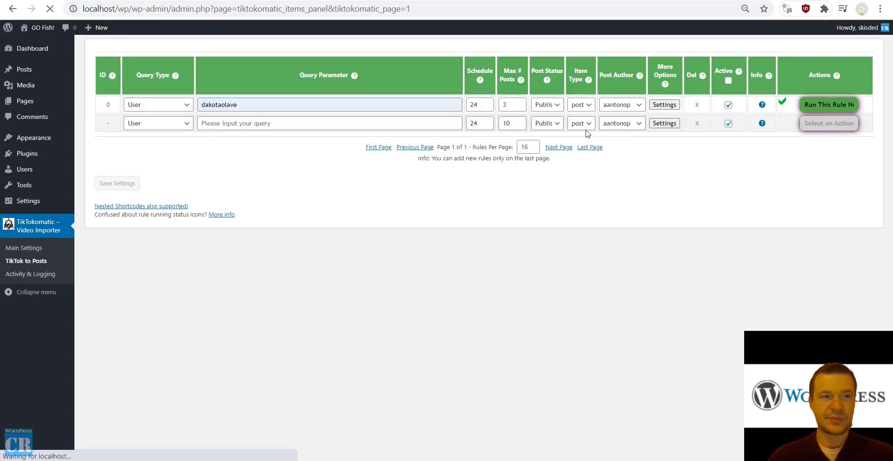
Permanently delete all posts the rule imported earlier.
left_click(823, 105)
left_click(817, 149)
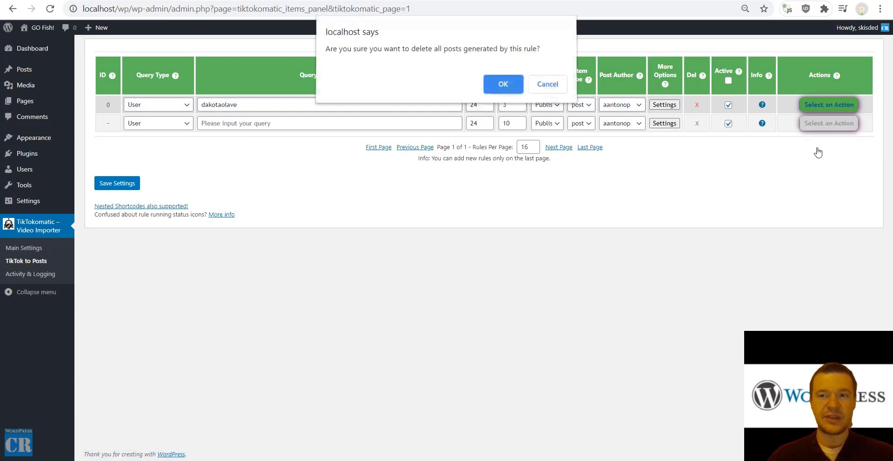
key("Return")
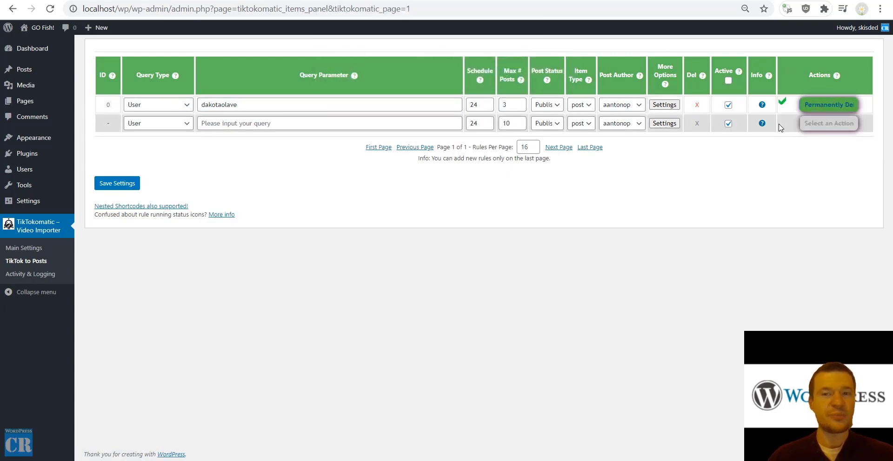
Run the updated User rule now and confirm.
left_click(823, 105)
left_click(819, 125)
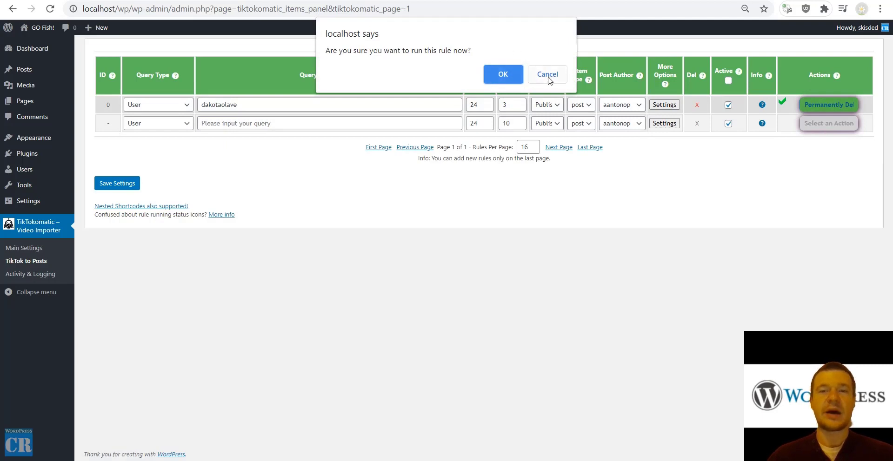
left_click(503, 75)
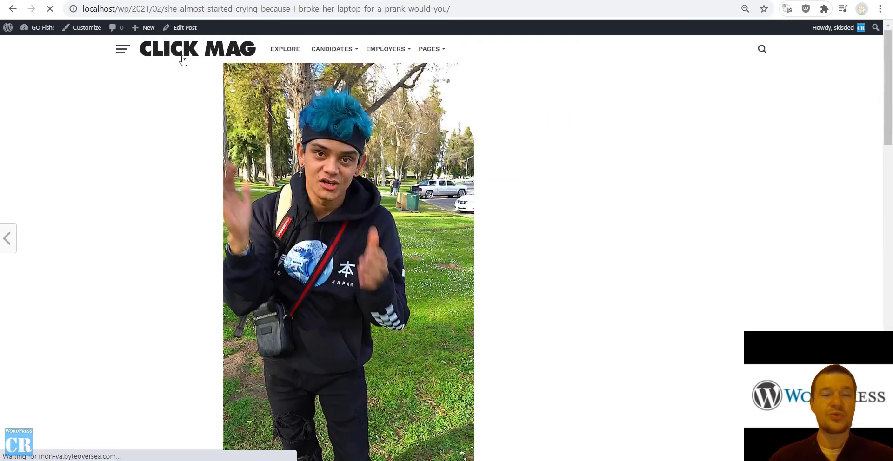
Open the first imported football throwback post from the home page and play its embedded TikTok video.
left_click(182, 59)
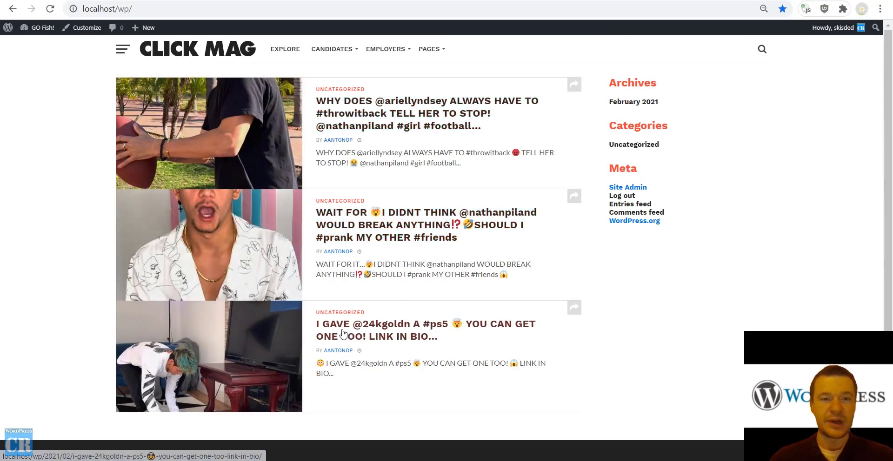
left_click(331, 126)
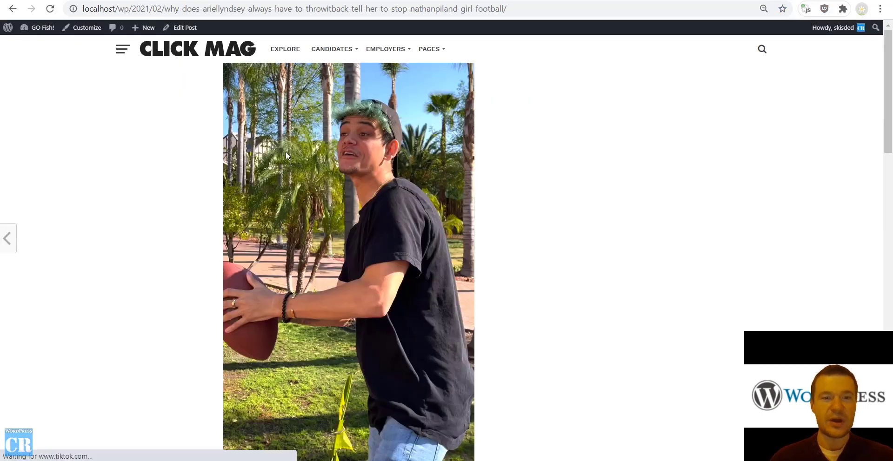
scroll(108, 188, "down", 5)
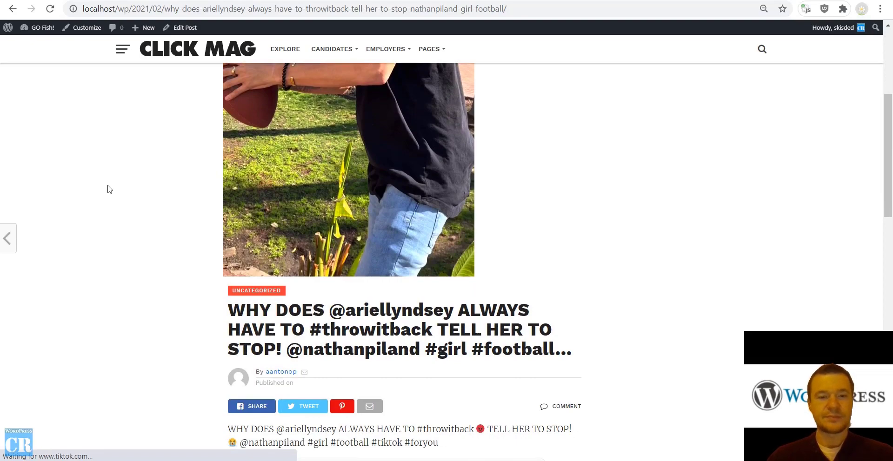
scroll(108, 189, "down", 5)
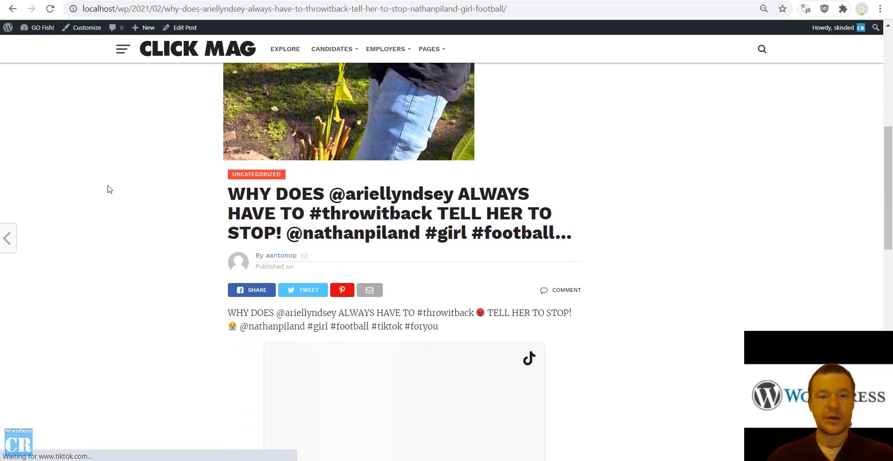
scroll(108, 188, "up", 10)
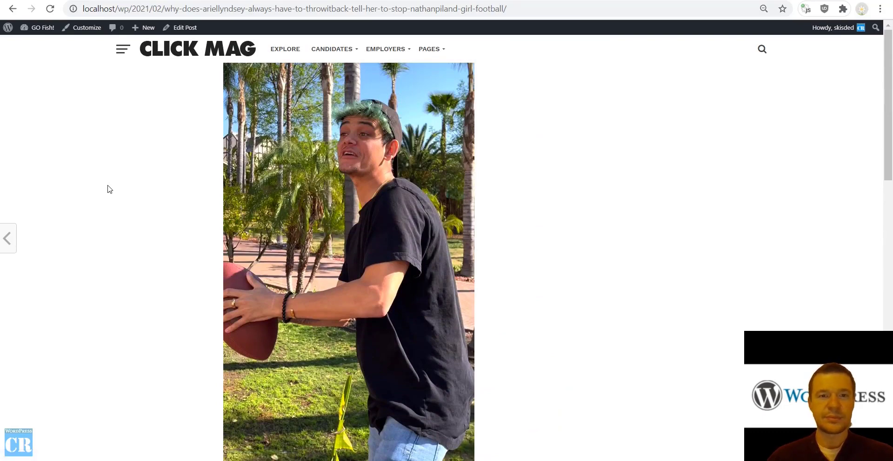
scroll(108, 189, "down", 10)
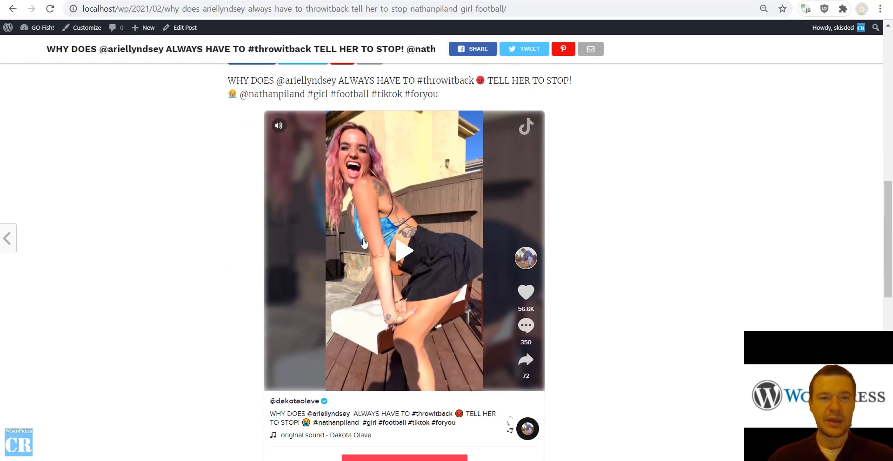
left_click(281, 128)
left_click(400, 249)
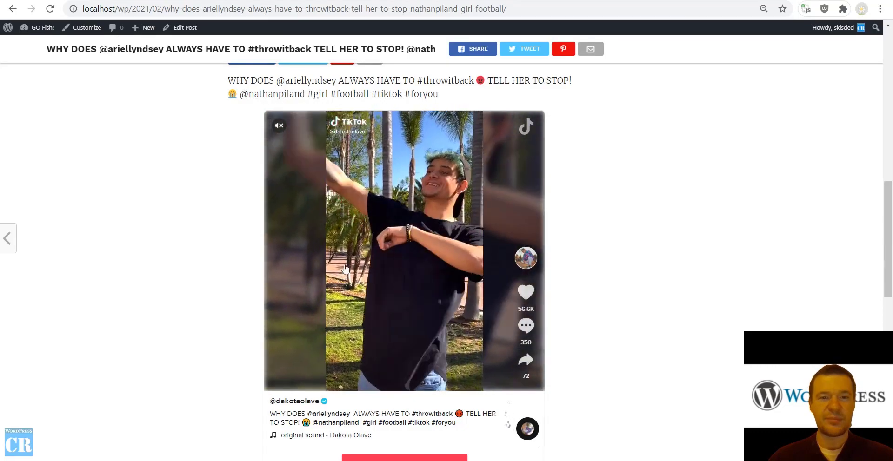
scroll(148, 153, "up", 10)
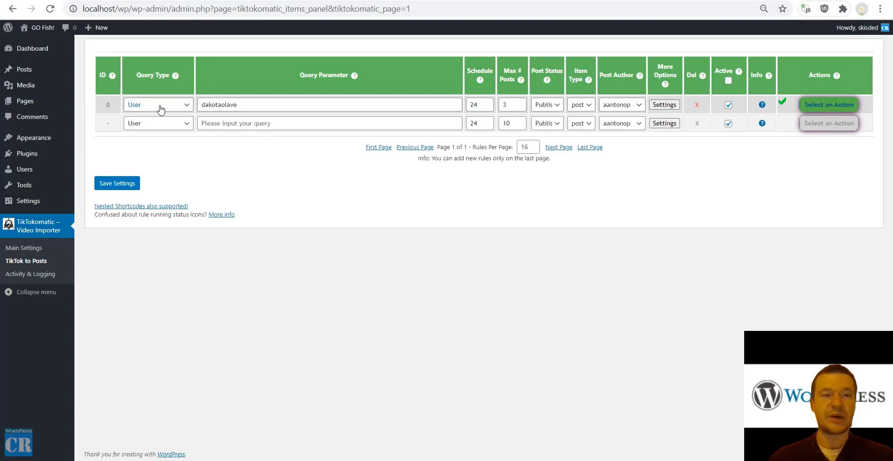
double_click(228, 104)
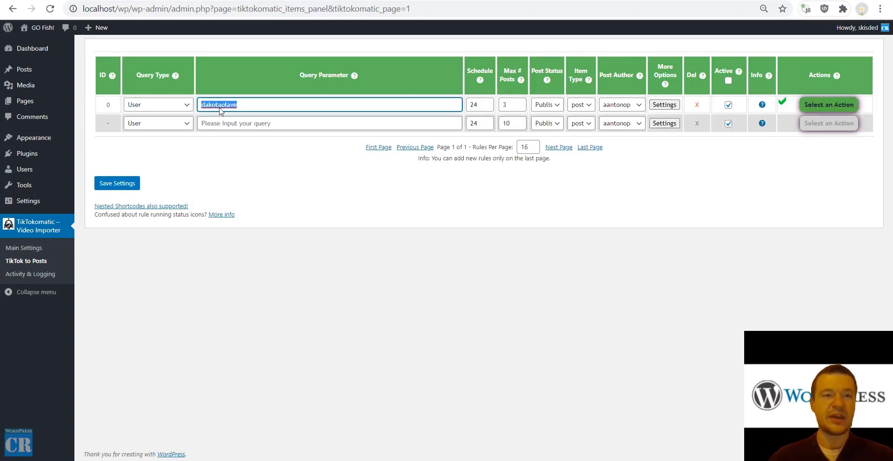
left_click(171, 107)
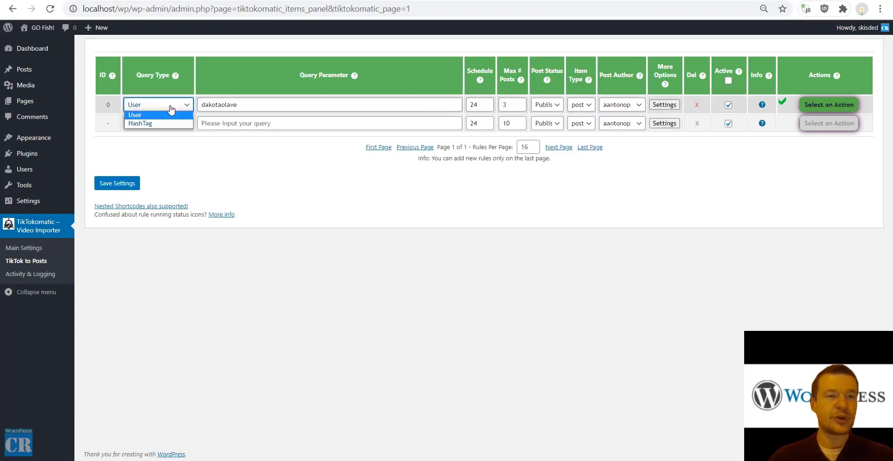
left_click(322, 176)
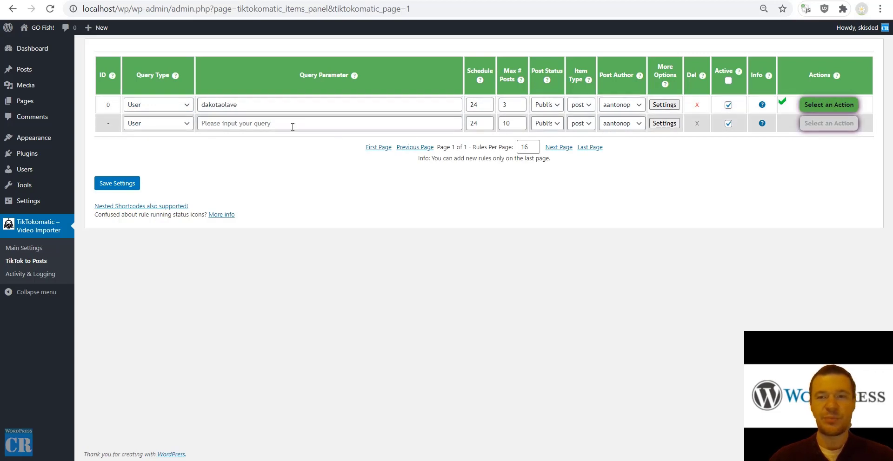
left_click(160, 123)
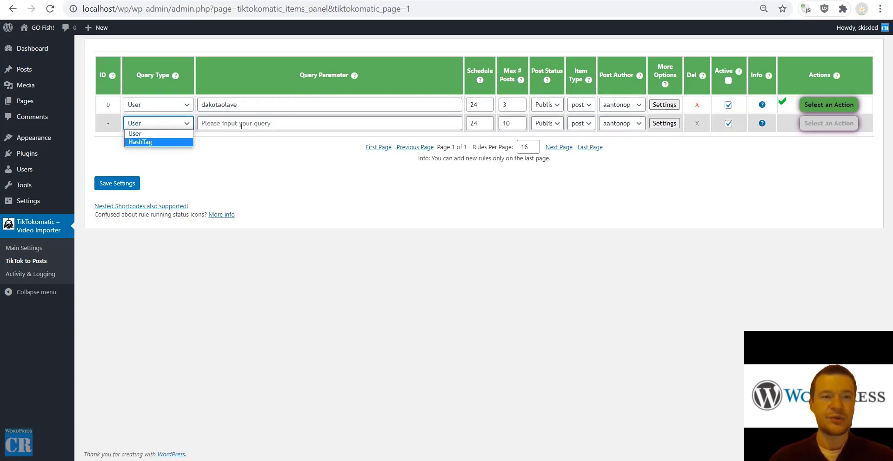
left_click(212, 124)
left_click(255, 195)
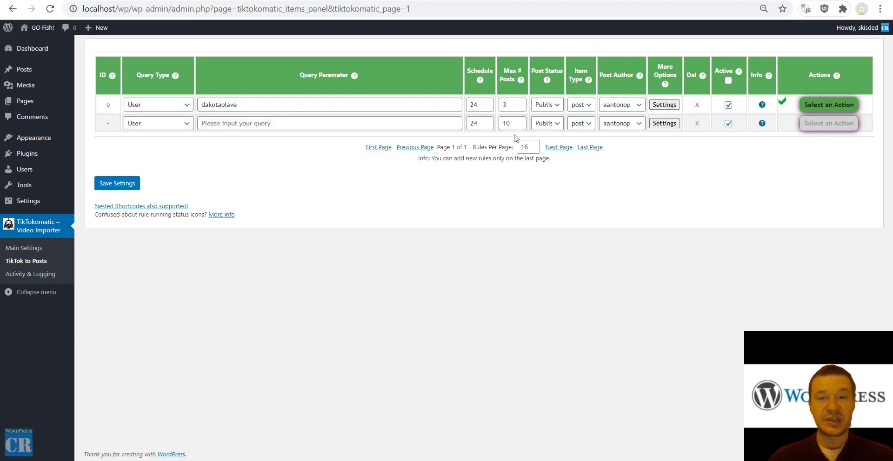
double_click(469, 71)
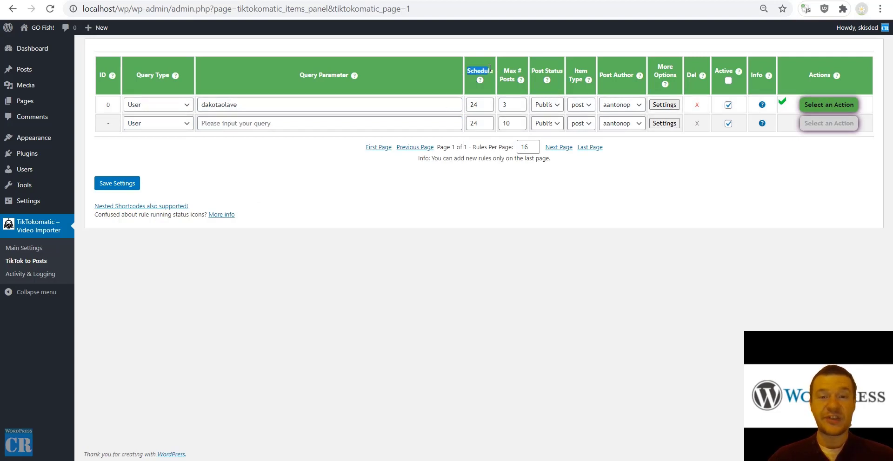
double_click(471, 105)
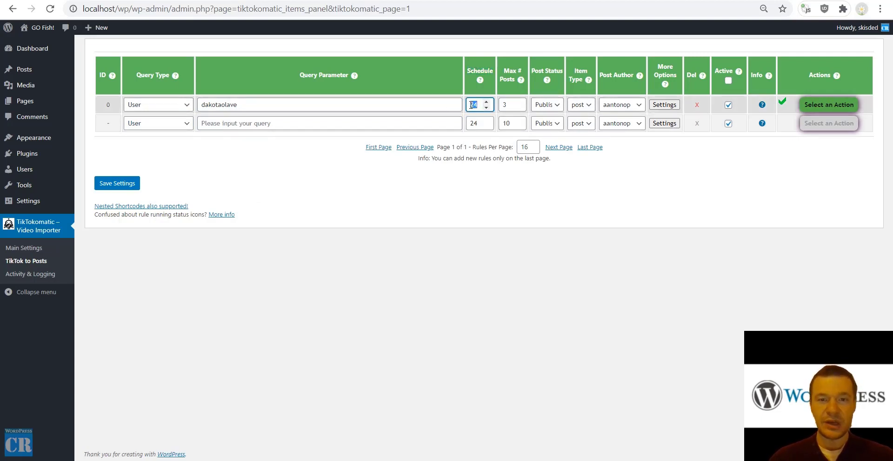
double_click(510, 106)
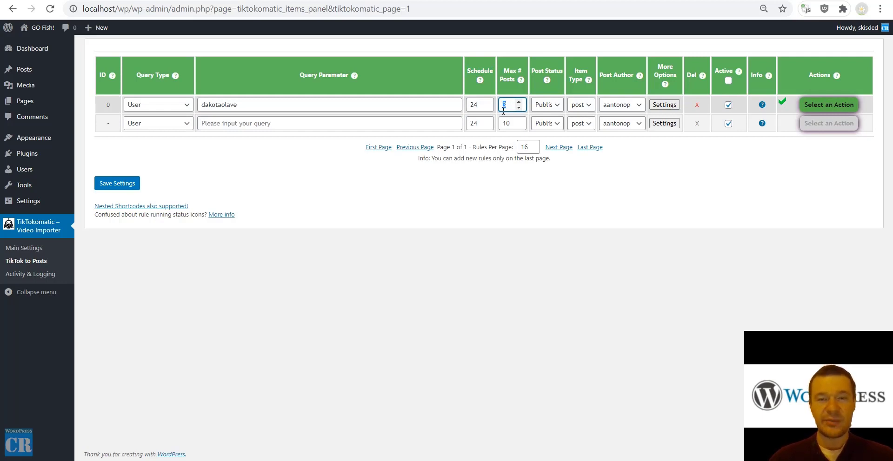
left_click(547, 106)
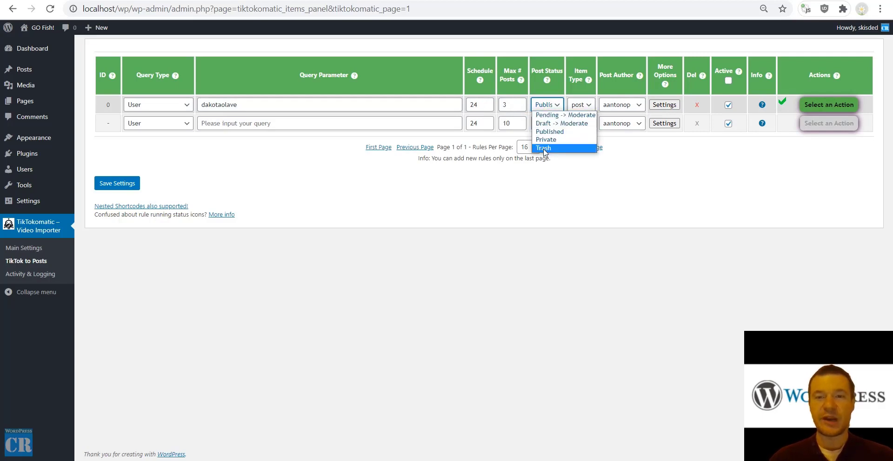
left_click(581, 105)
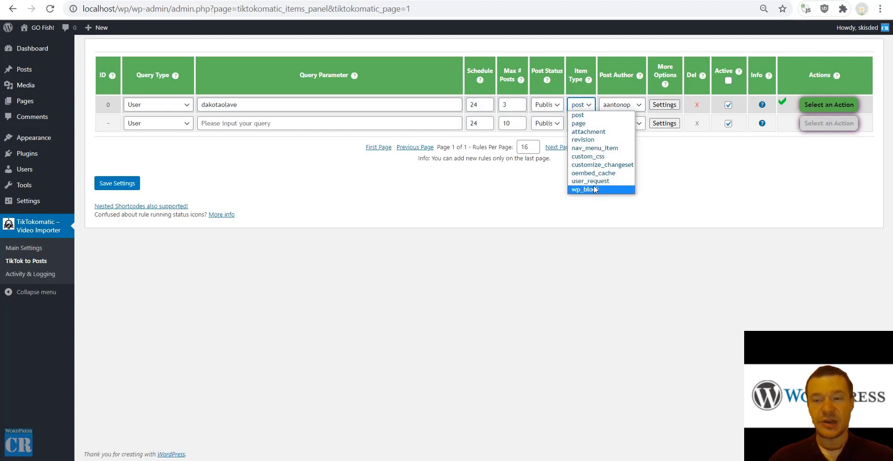
left_click(610, 106)
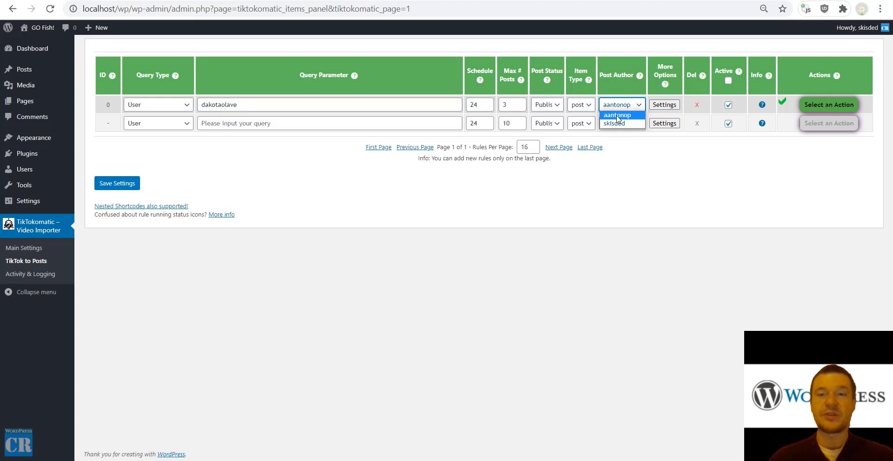
Open Rule 0's Advanced Settings and review the %%item_title%% post title template and its shortcode list.
left_click(663, 106)
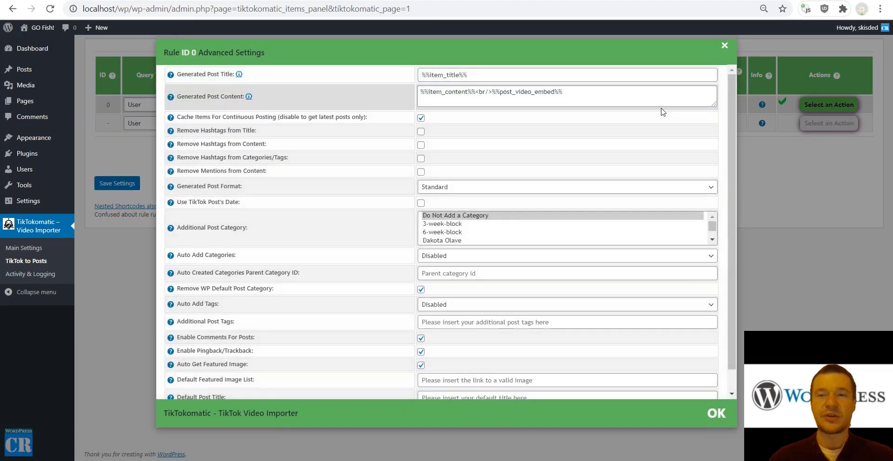
scroll(344, 102, "down", 1)
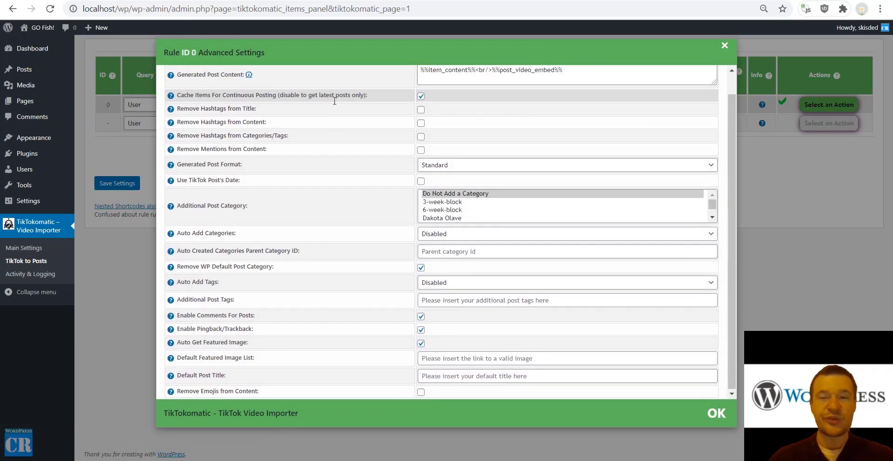
scroll(308, 152, "up", 1)
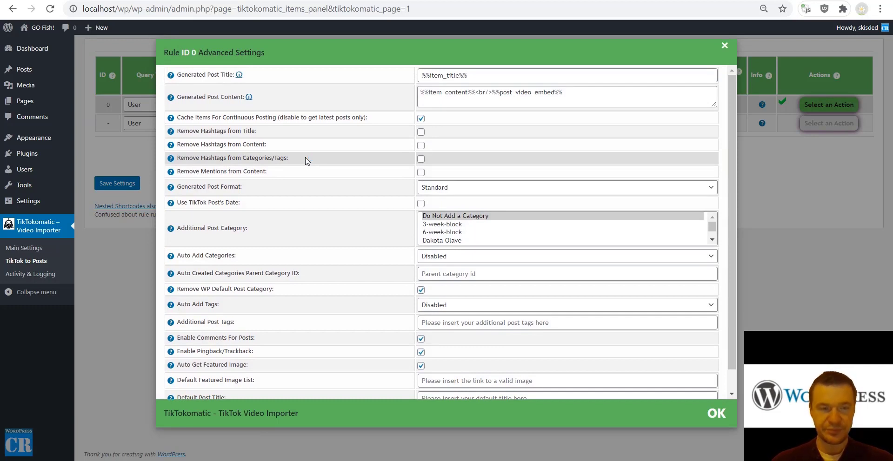
left_click_drag(188, 76, 229, 75)
triple_click(463, 75)
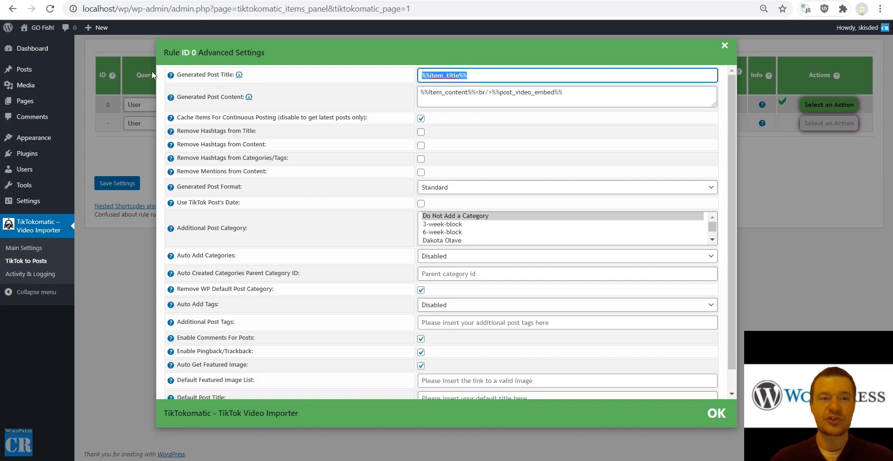
mouse_move(170, 75)
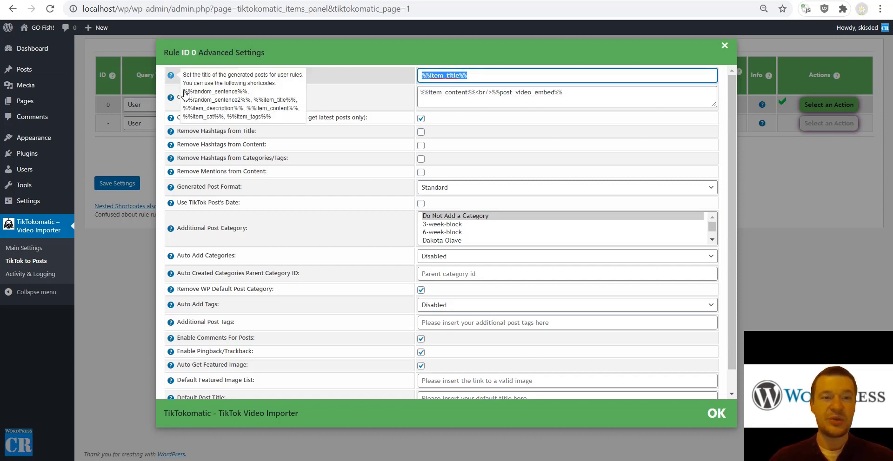
left_click_drag(183, 91, 283, 123)
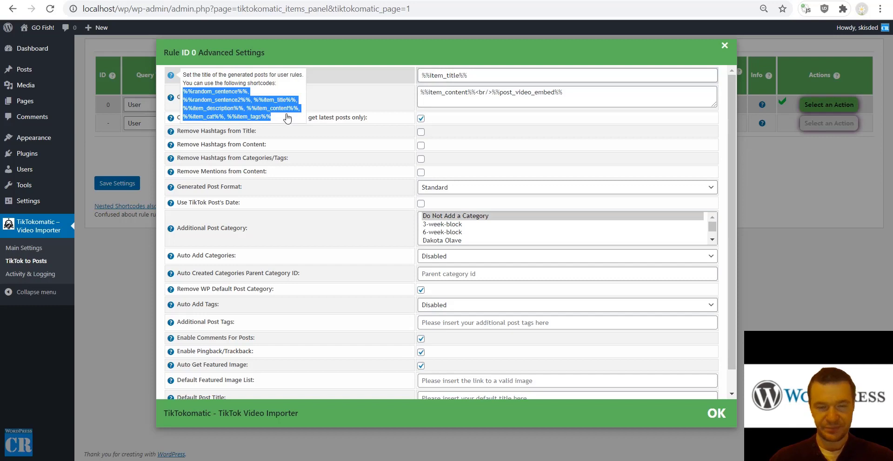
left_click(421, 74)
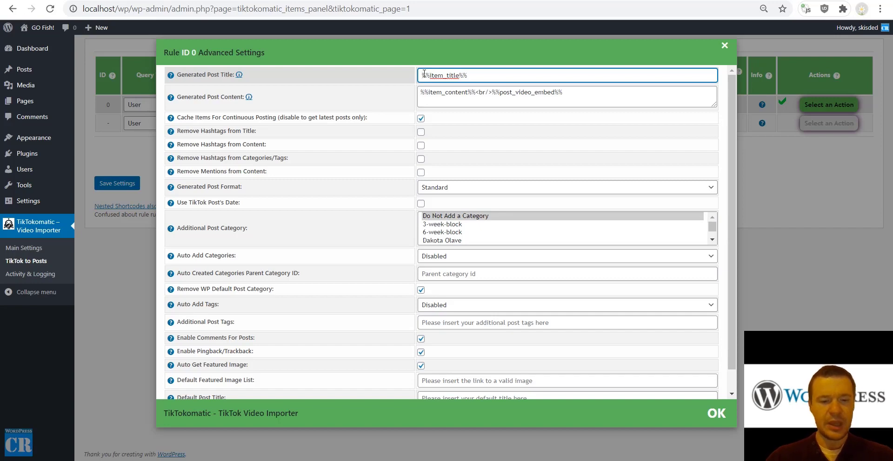
Prefix the post title template with 'TikTok video:' and mark the %%item_content%% shortcode.
type("TikTok")
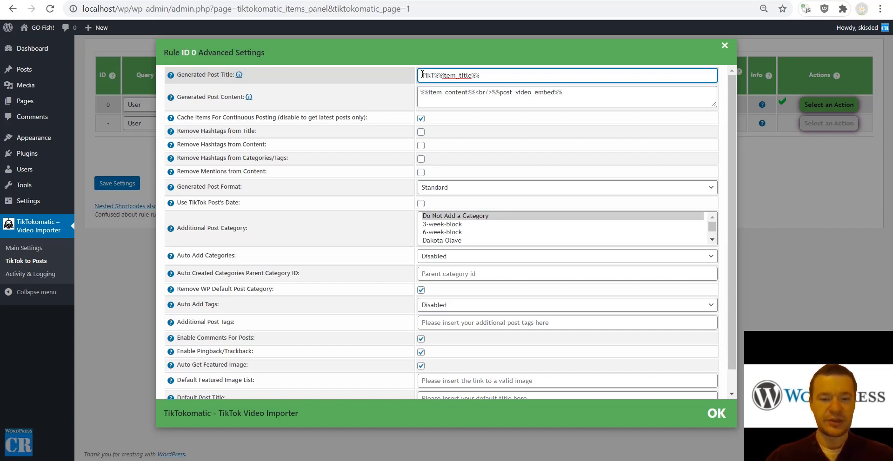
type(" video:")
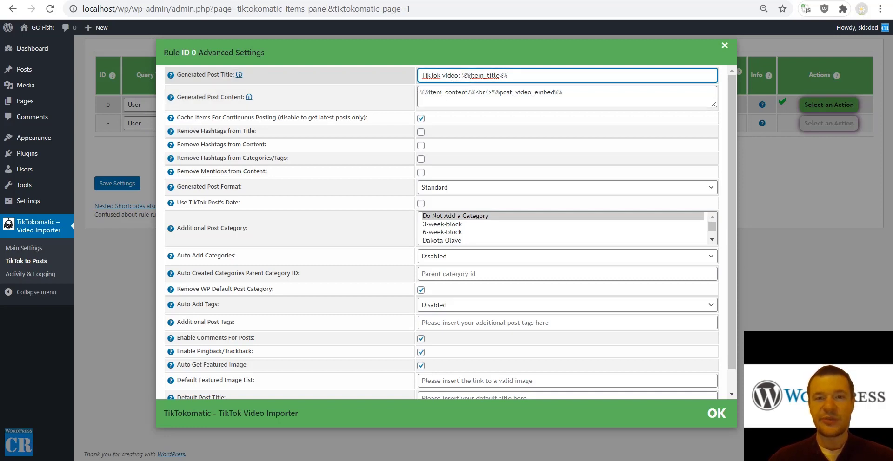
left_click_drag(461, 76, 511, 74)
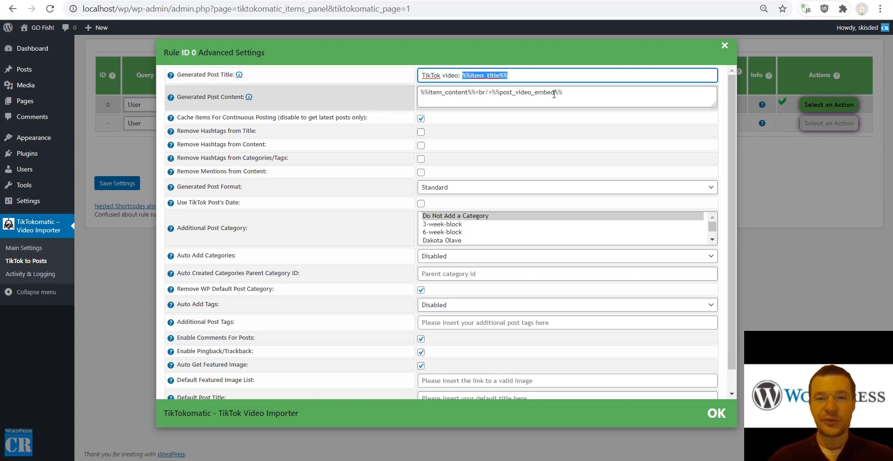
left_click_drag(420, 92, 475, 93)
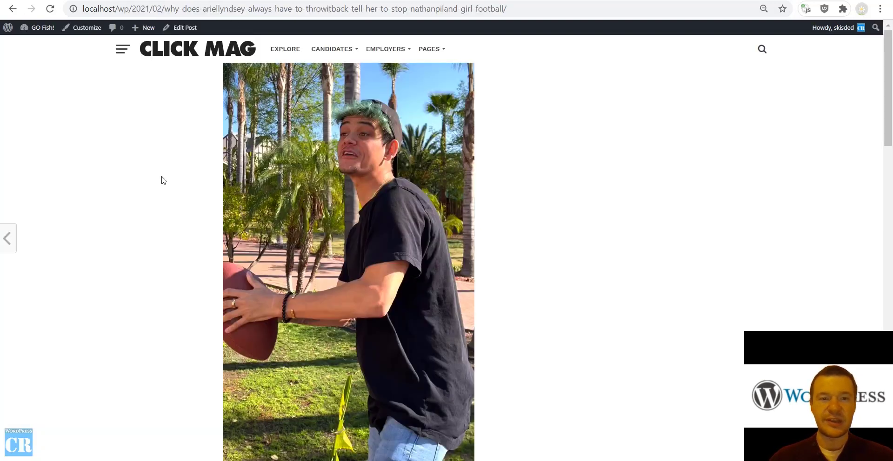
Match the post's description on the site to %%item_content%%, and the video to %%post_video_embed%%.
scroll(142, 177, "down", 8)
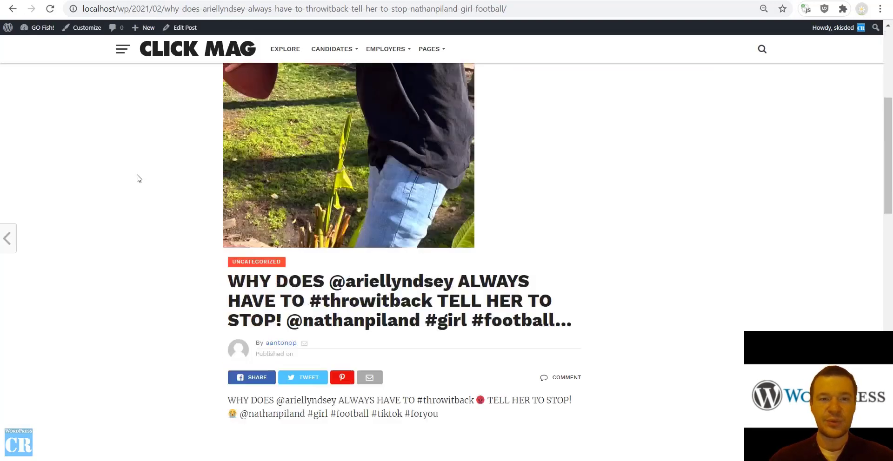
left_click_drag(229, 253, 244, 254)
left_click_drag(298, 269, 463, 273)
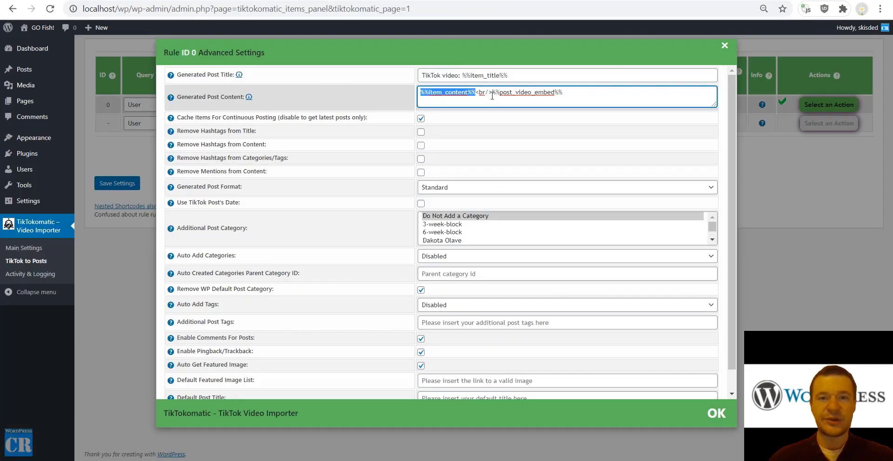
left_click_drag(492, 95, 562, 95)
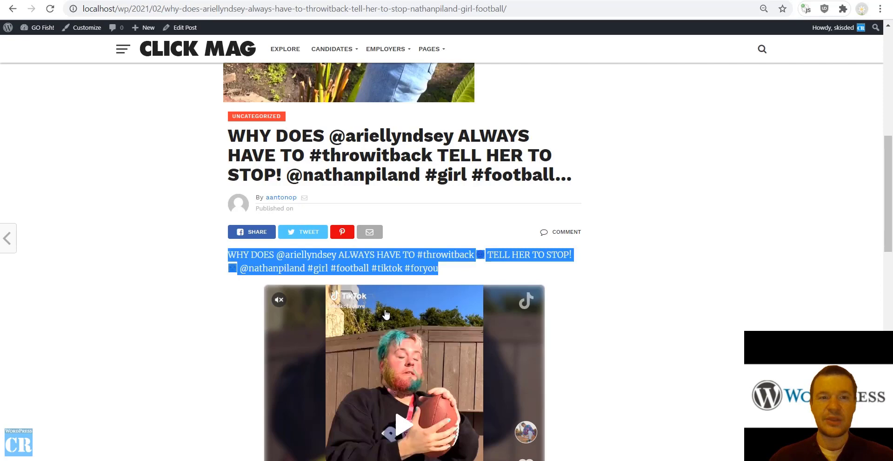
scroll(385, 315, "down", 4)
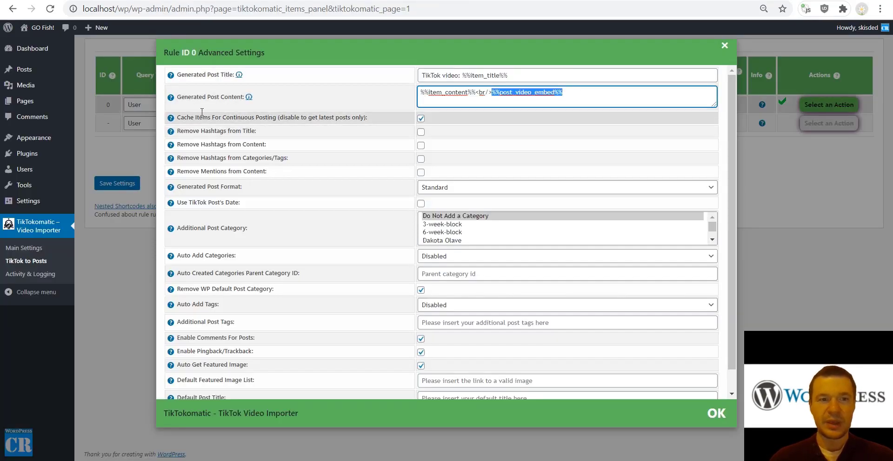
mouse_move(170, 97)
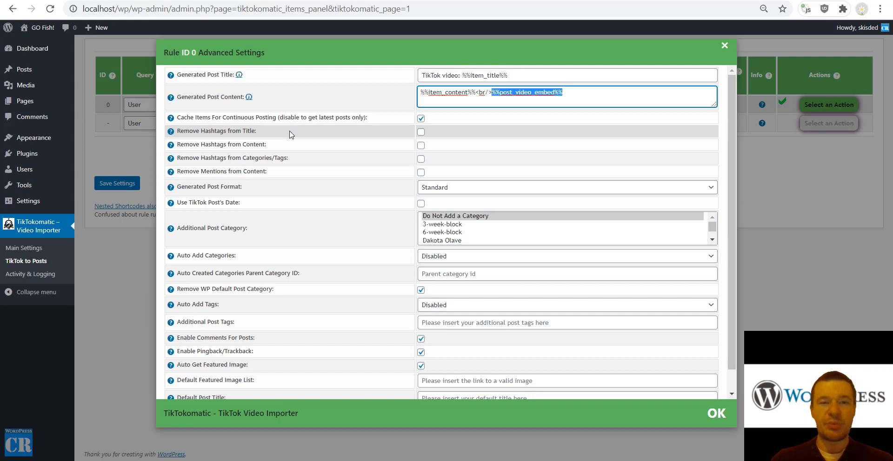
left_click_drag(189, 131, 254, 129)
left_click_drag(193, 145, 280, 158)
left_click_drag(198, 171, 265, 169)
left_click_drag(184, 187, 230, 187)
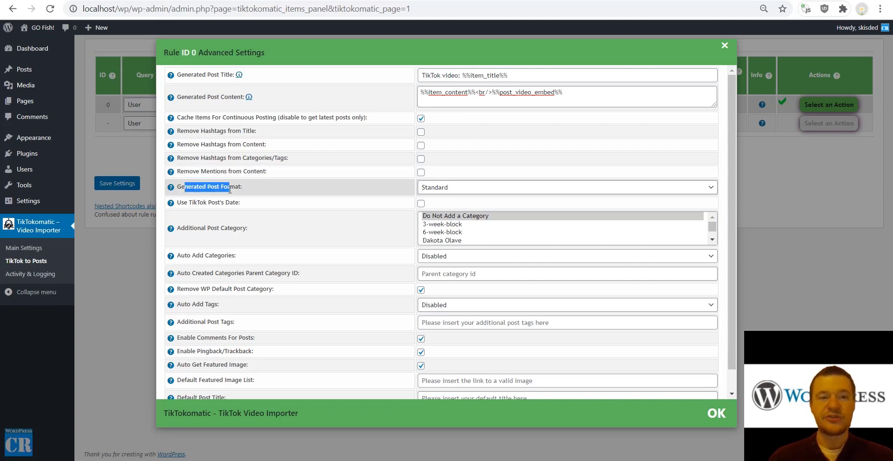
left_click(437, 188)
left_click(437, 188)
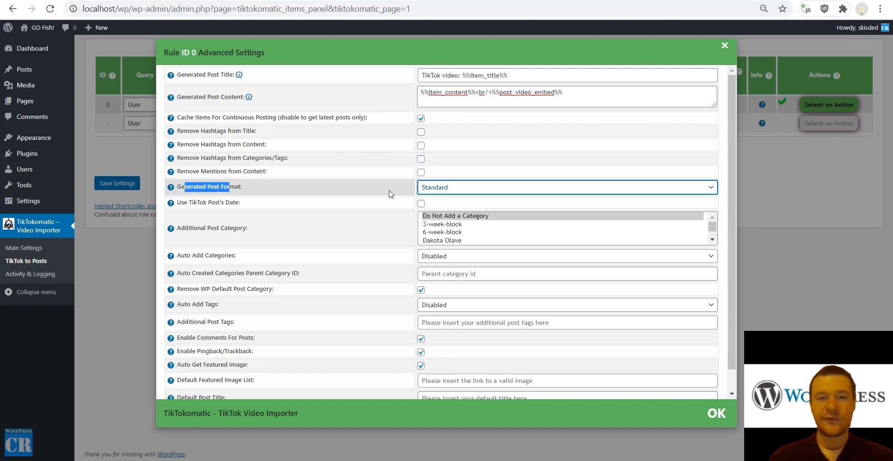
left_click_drag(189, 202, 235, 202)
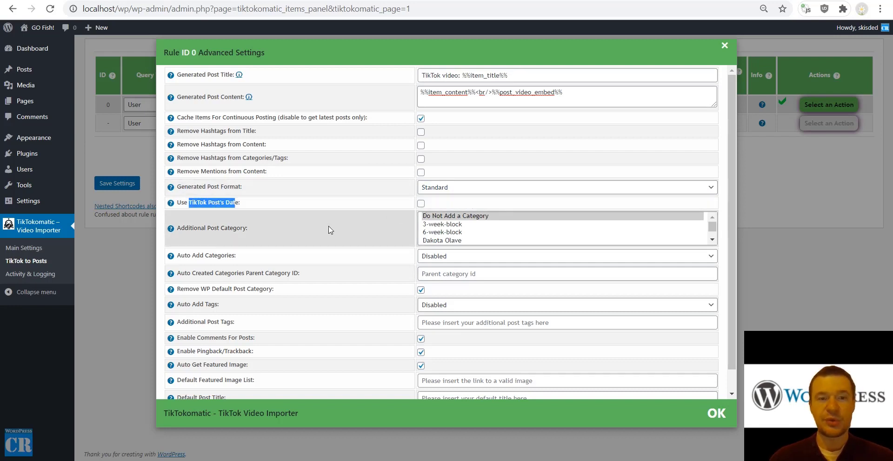
scroll(328, 230, "down", 1)
left_click_drag(193, 207, 237, 207)
left_click(439, 203)
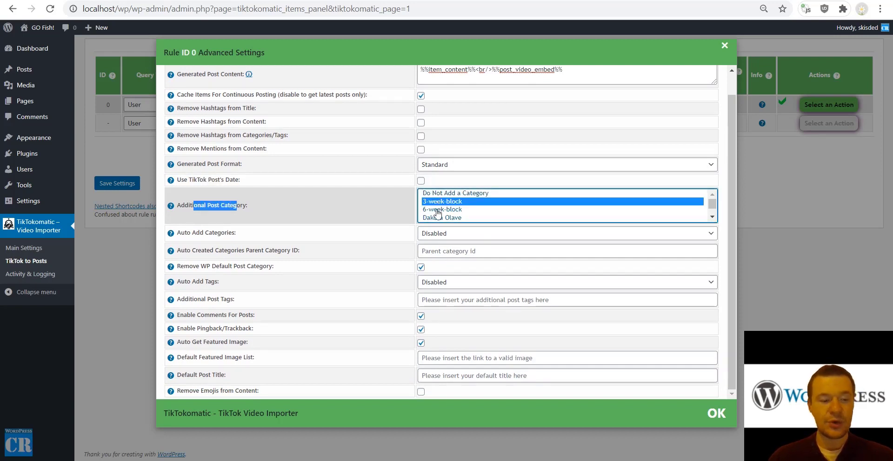
left_click(437, 210, "ctrl")
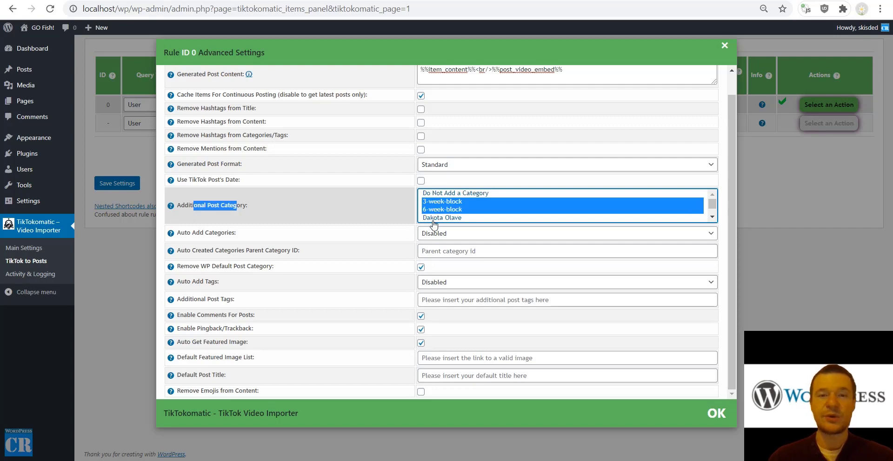
left_click(434, 219, "ctrl")
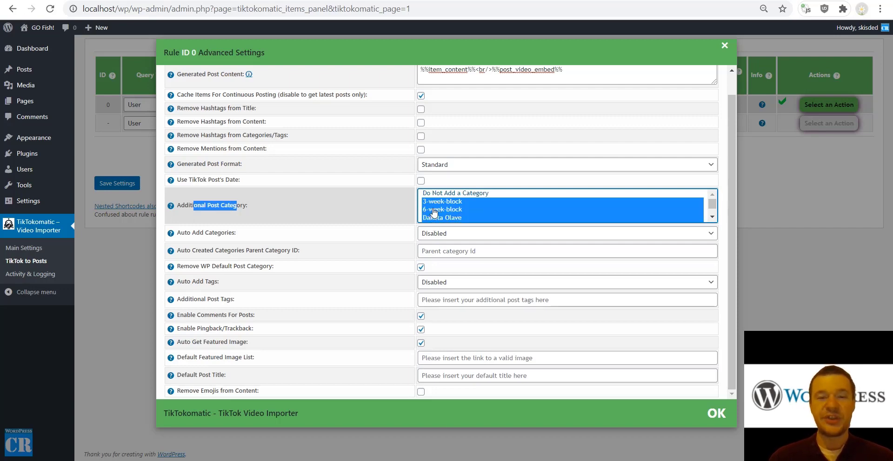
left_click(434, 202)
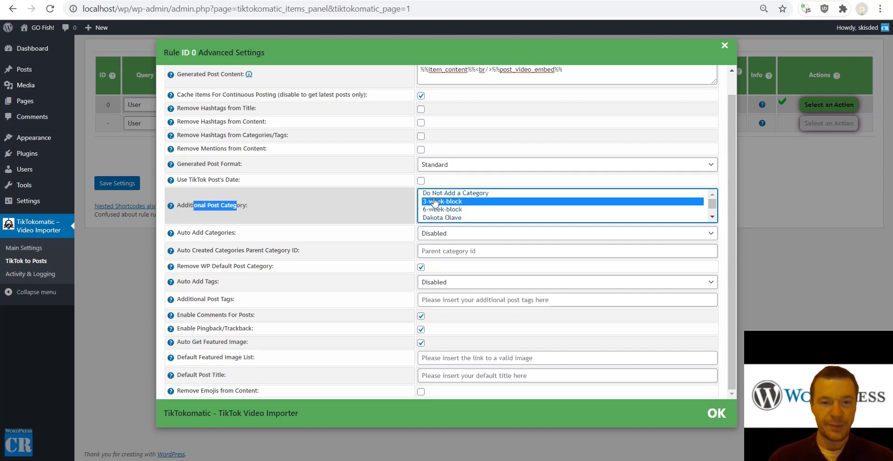
left_click(433, 193)
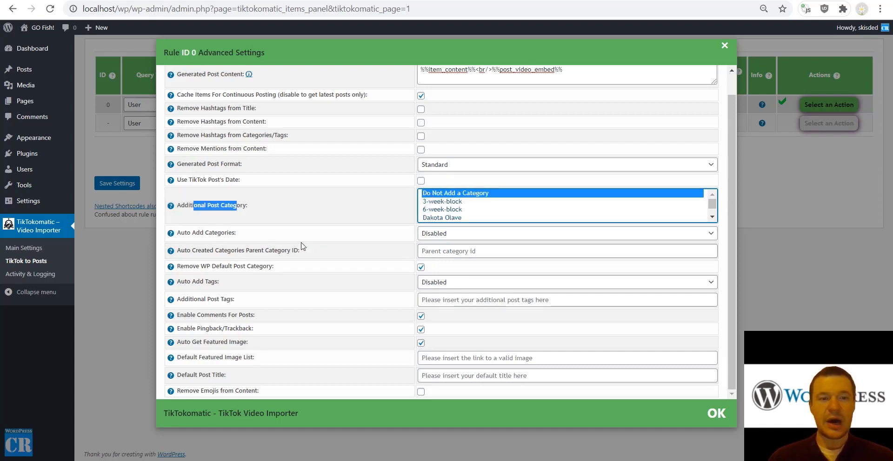
left_click(433, 238)
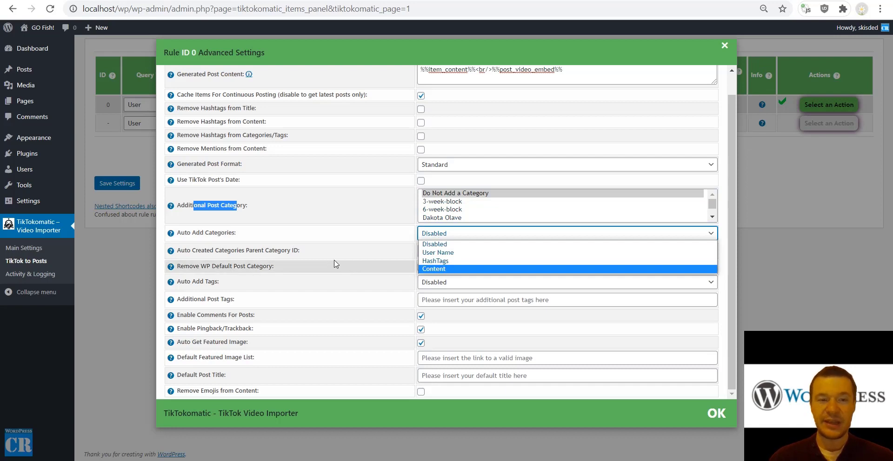
left_click(281, 258)
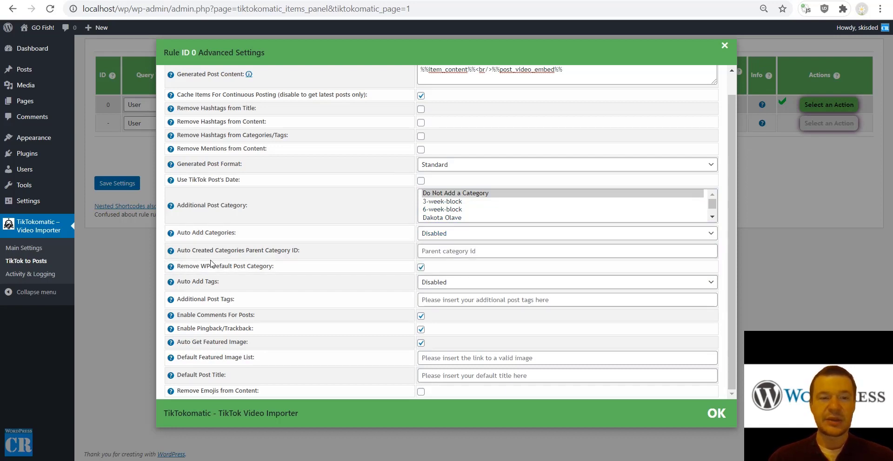
left_click_drag(194, 250, 298, 249)
left_click(428, 251)
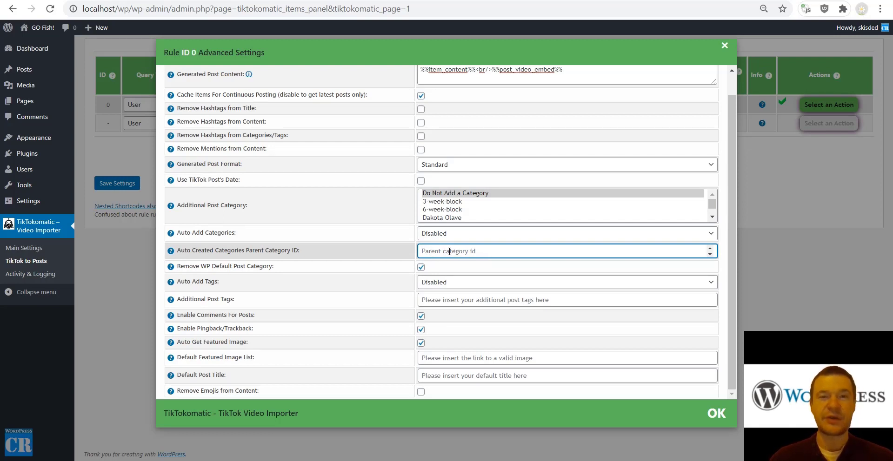
left_click_drag(211, 266, 176, 265)
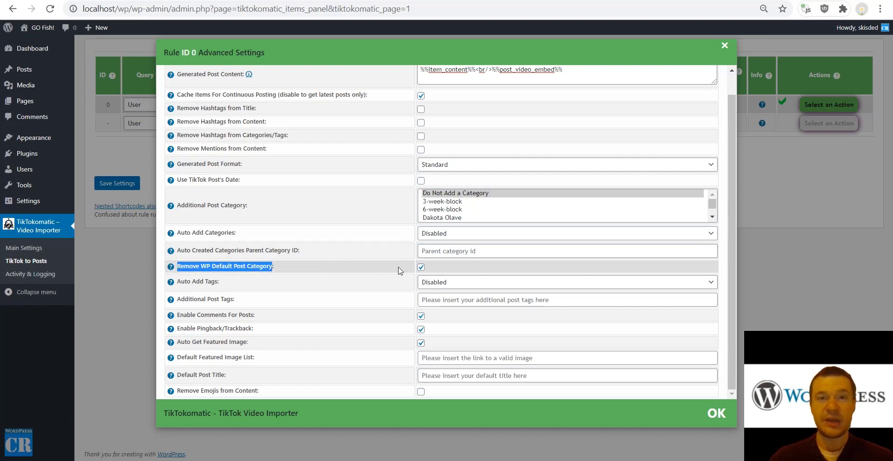
Leave Auto Add Tags disabled and check the additional post tags field.
left_click(434, 284)
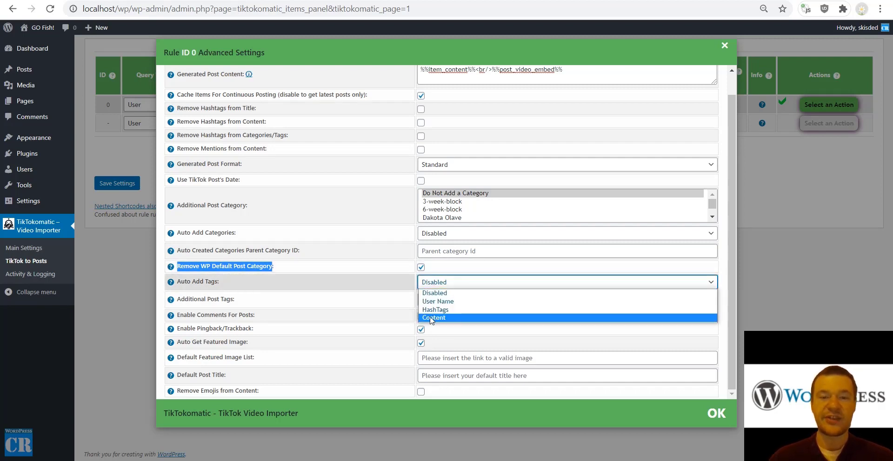
left_click(372, 285)
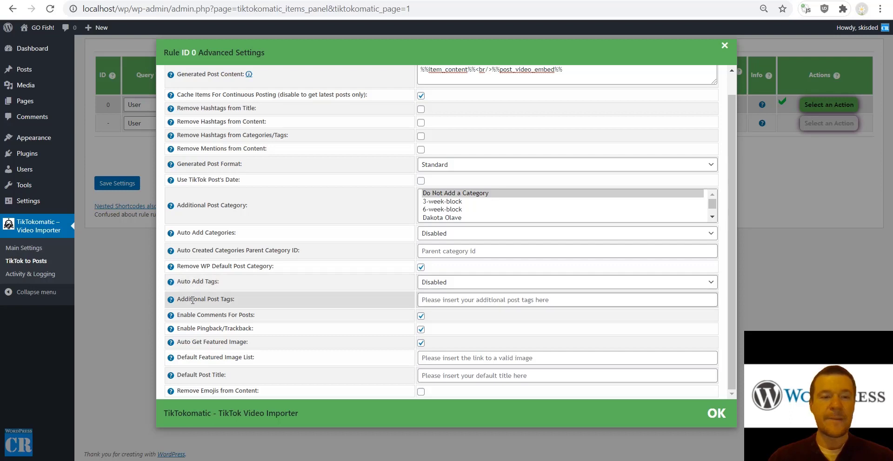
left_click(443, 300)
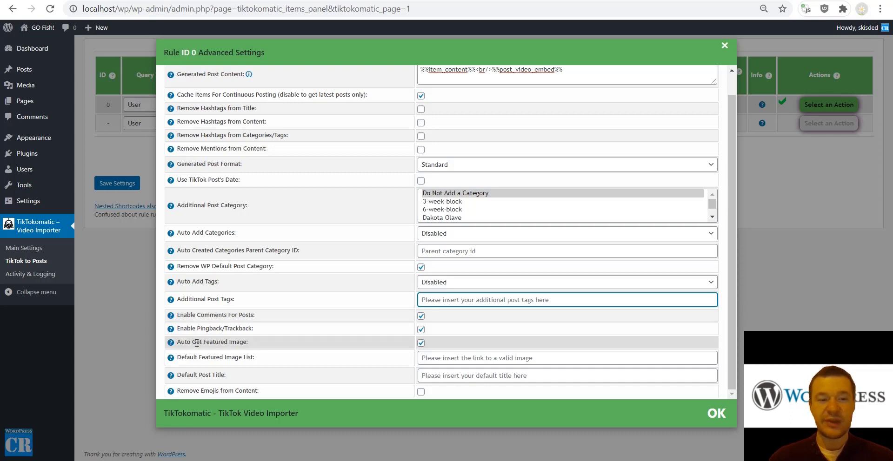
Leave the default featured image list empty, review Remove Emojis, and close the dialog.
left_click_drag(192, 343, 247, 344)
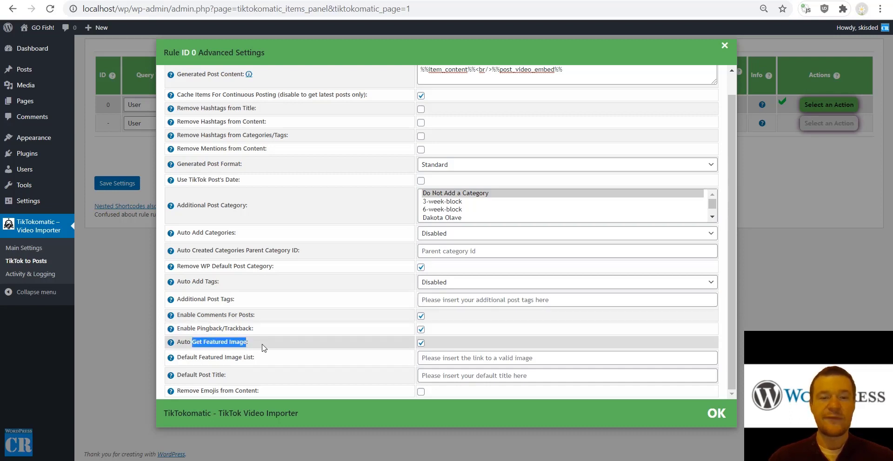
left_click_drag(185, 358, 254, 353)
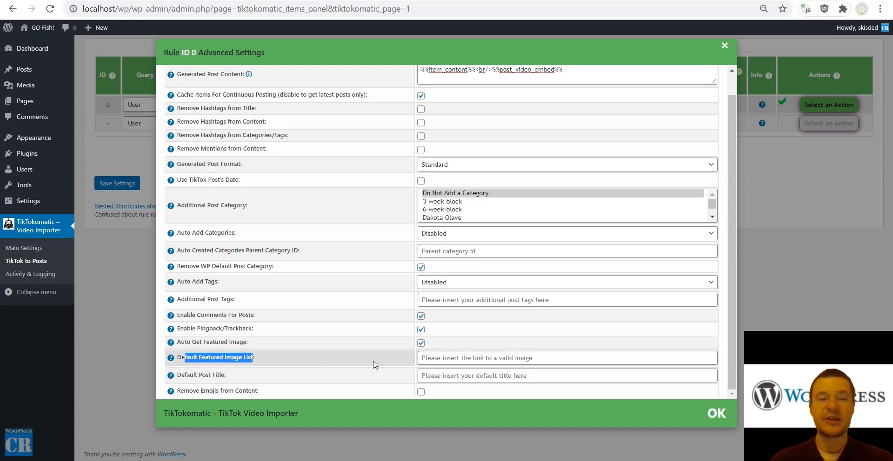
left_click(447, 357)
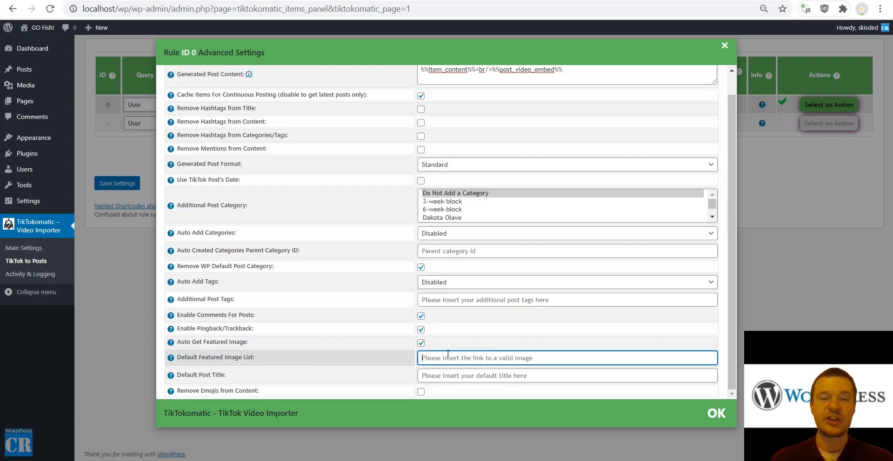
left_click(326, 359)
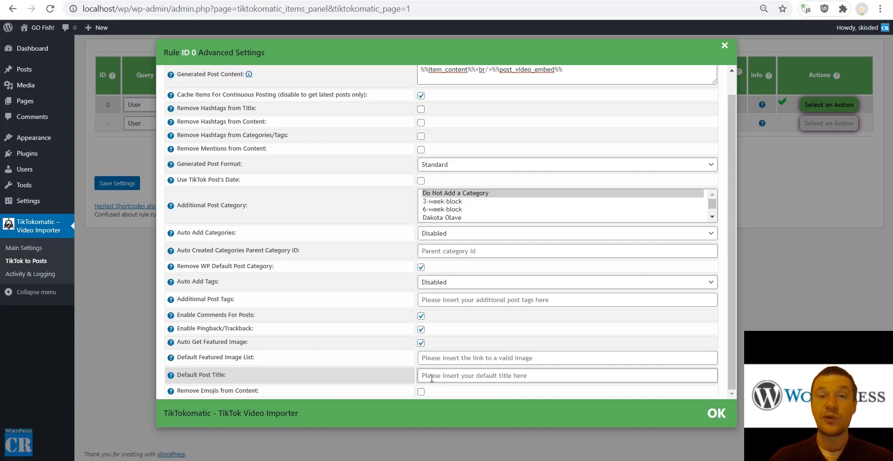
left_click_drag(183, 391, 386, 392)
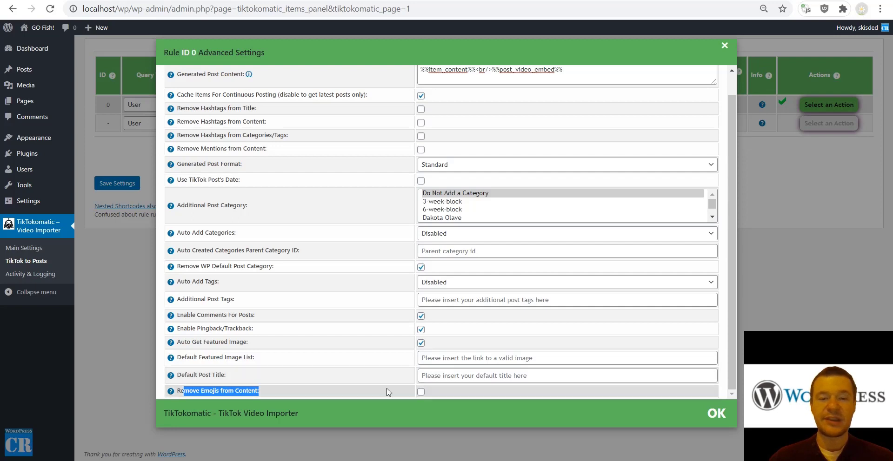
left_click(125, 160)
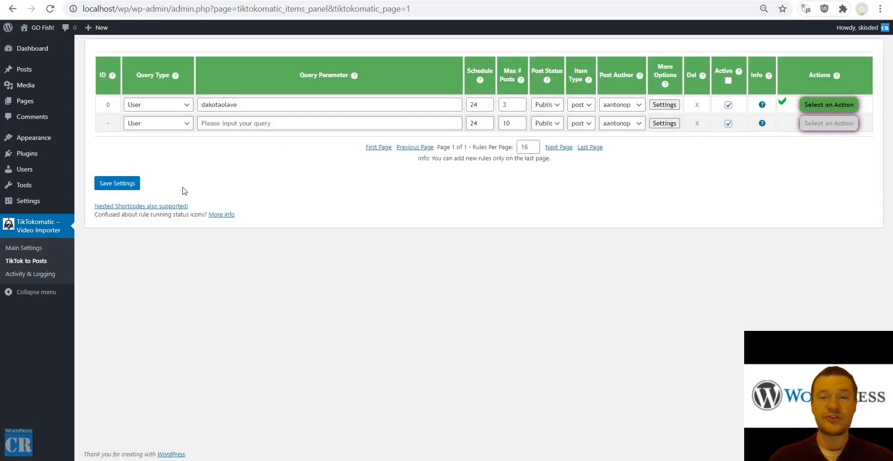
Open TikTokomatic's Main Settings page from the Video Importer admin menu.
left_click(37, 254)
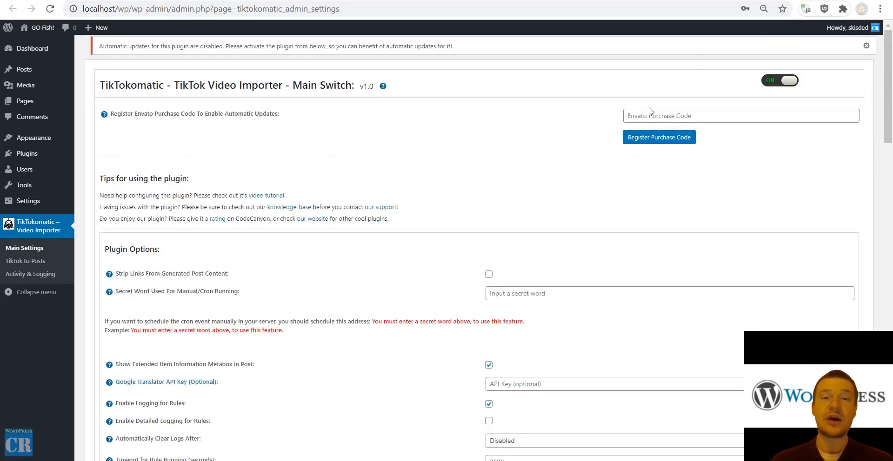
Scroll down Main Settings and highlight the Strip Links From Content option.
scroll(526, 149, "down", 3)
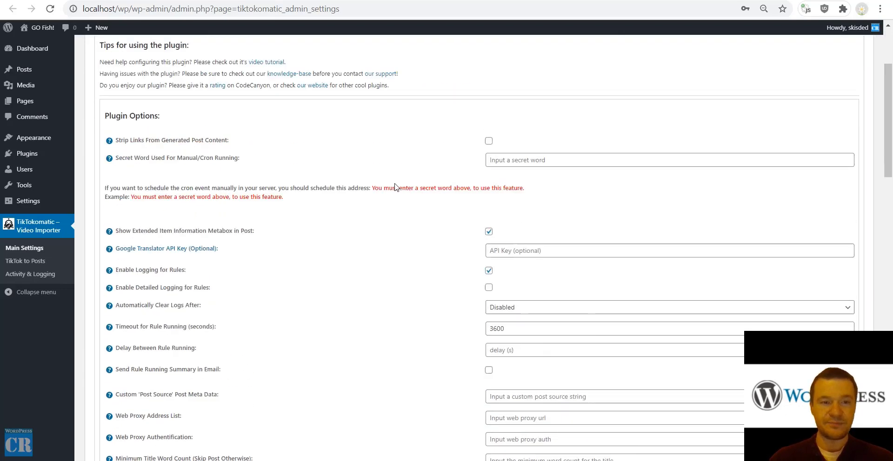
scroll(402, 223, "up", 3)
scroll(400, 255, "down", 1)
scroll(400, 255, "down", 1)
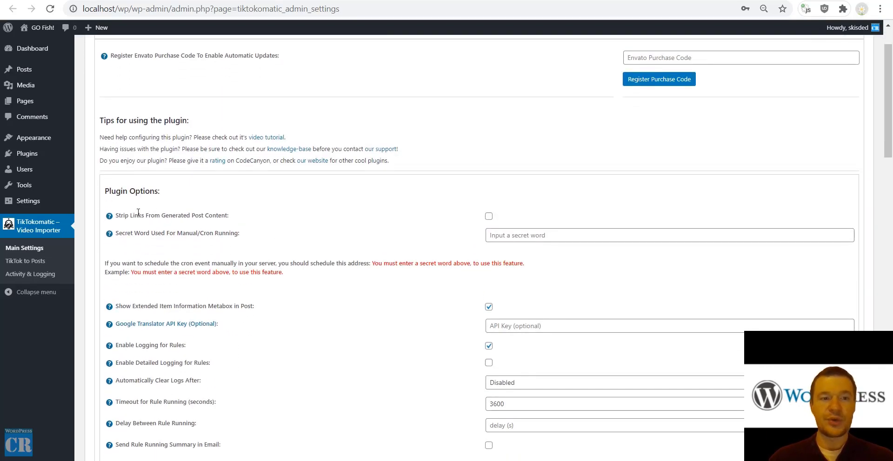
left_click_drag(129, 215, 169, 219)
left_click(147, 215)
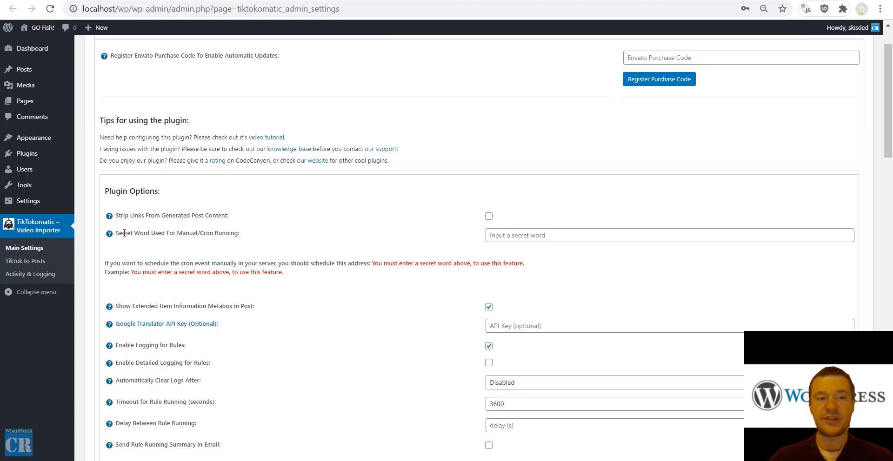
left_click_drag(116, 233, 212, 234)
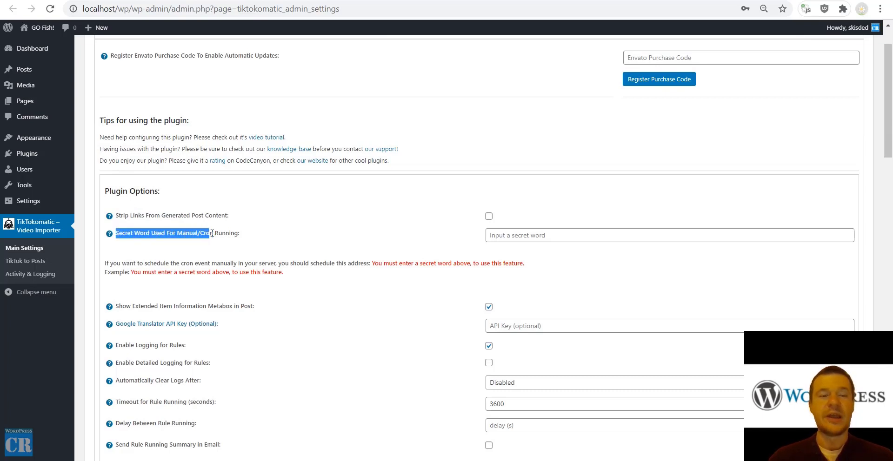
left_click(501, 233)
type("secret")
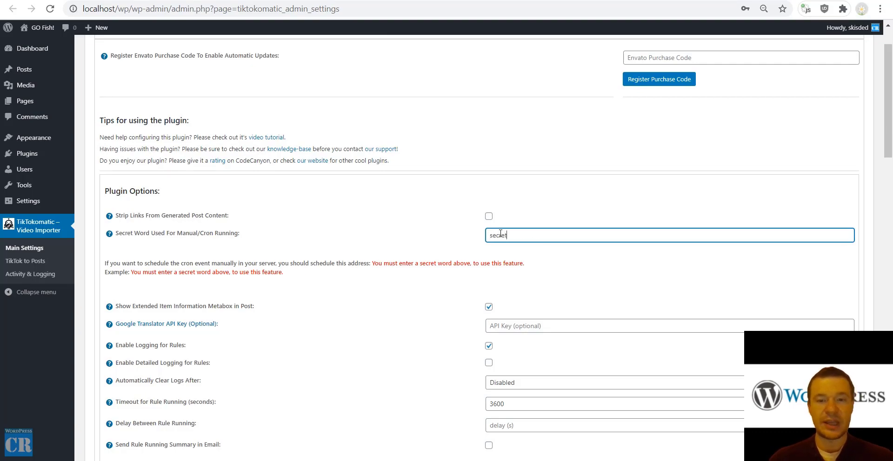
scroll(325, 313, "down", 10)
scroll(325, 313, "down", 10)
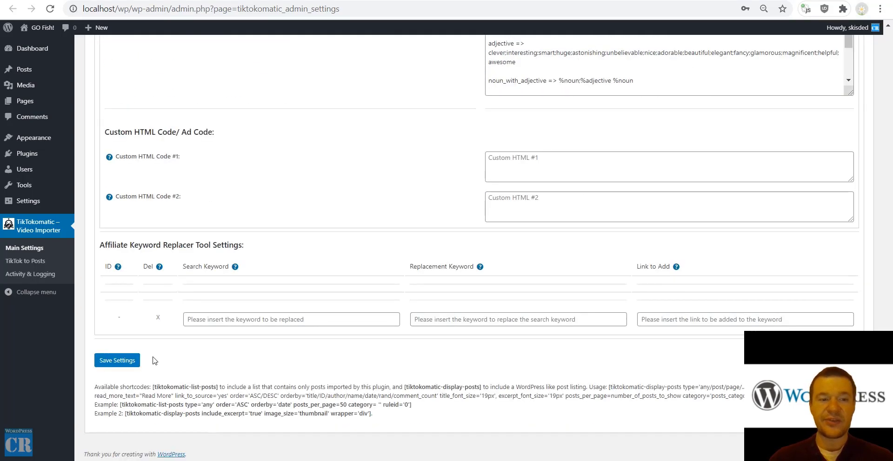
left_click(122, 361)
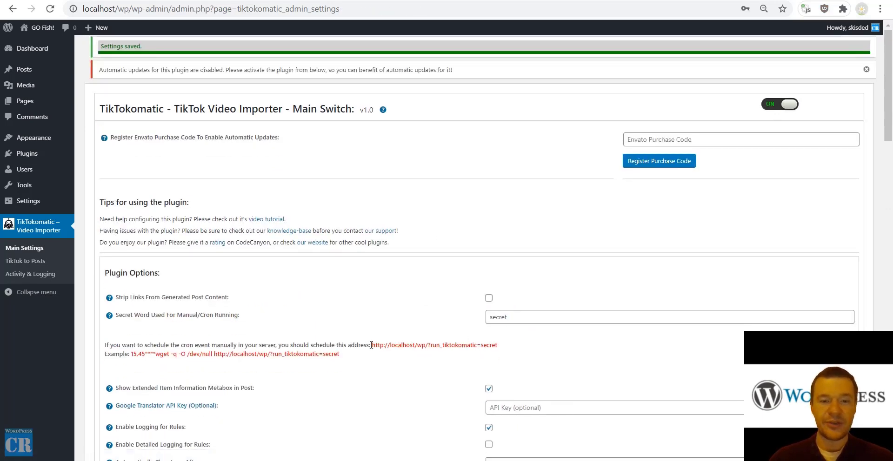
left_click_drag(372, 345, 494, 352)
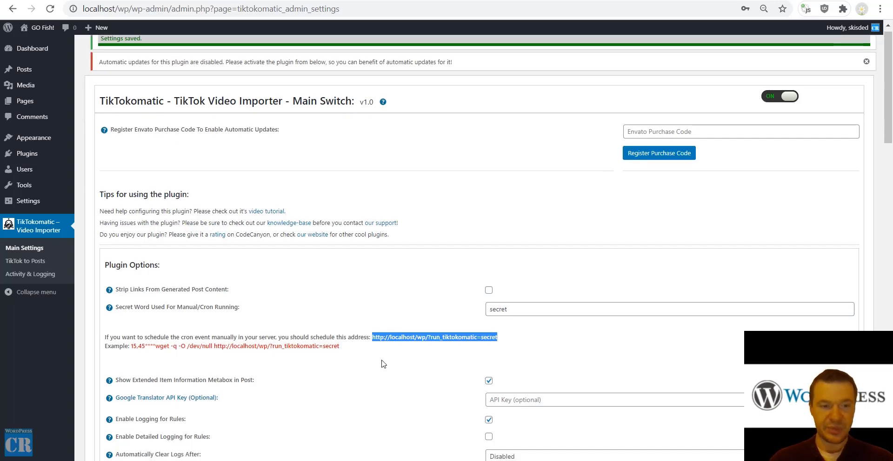
scroll(459, 343, "down", 4)
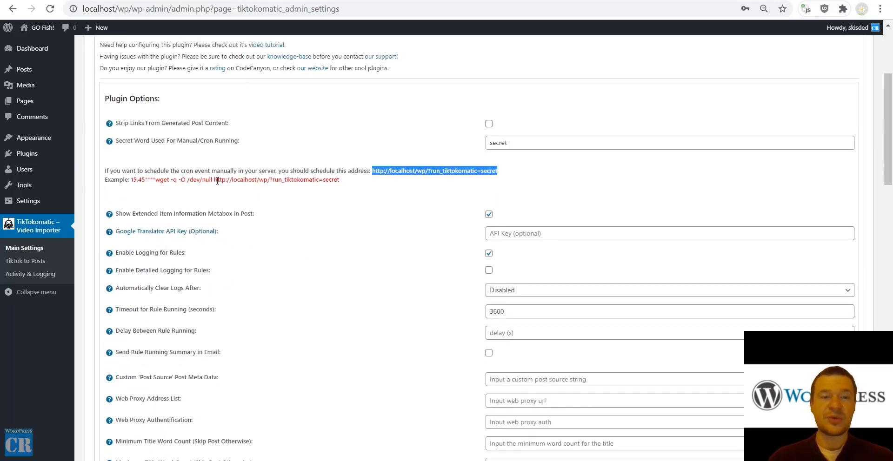
left_click_drag(213, 179, 341, 181)
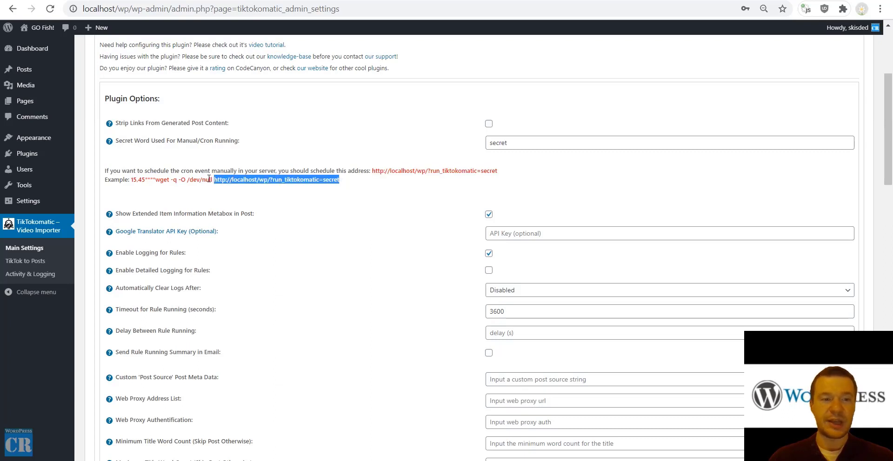
left_click_drag(122, 214, 248, 218)
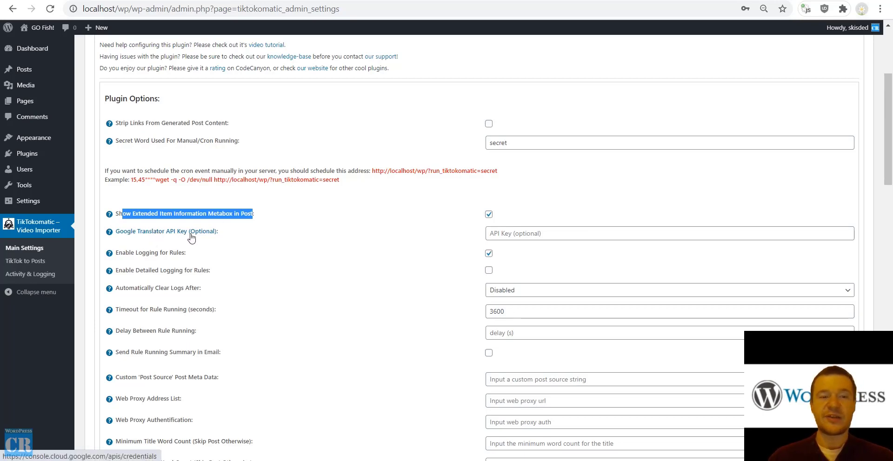
scroll(205, 236, "down", 3)
left_click(506, 119)
left_click(417, 120)
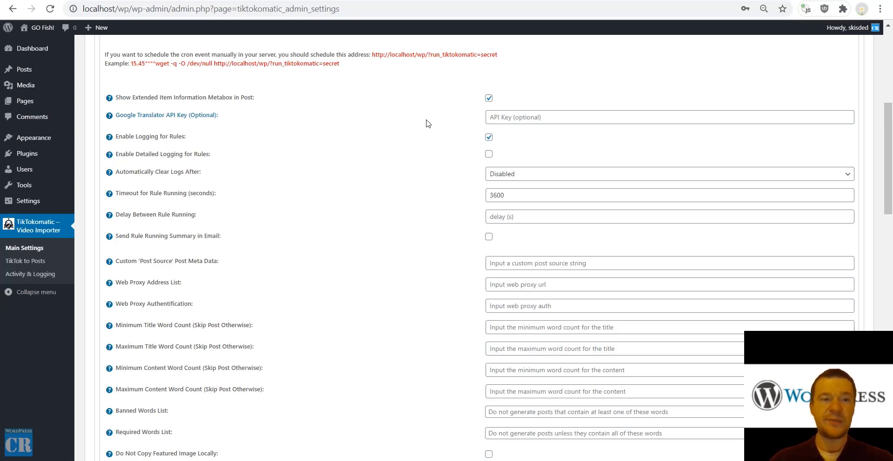
left_click_drag(127, 157, 315, 157)
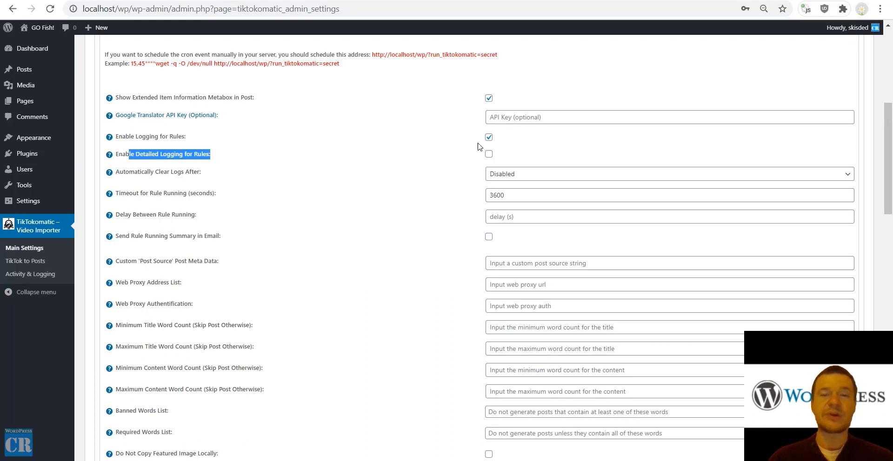
left_click(20, 278)
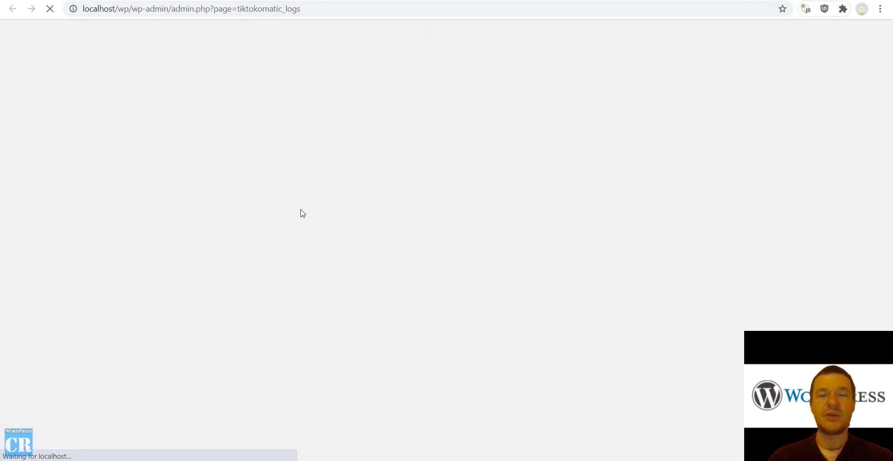
scroll(288, 216, "down", 2)
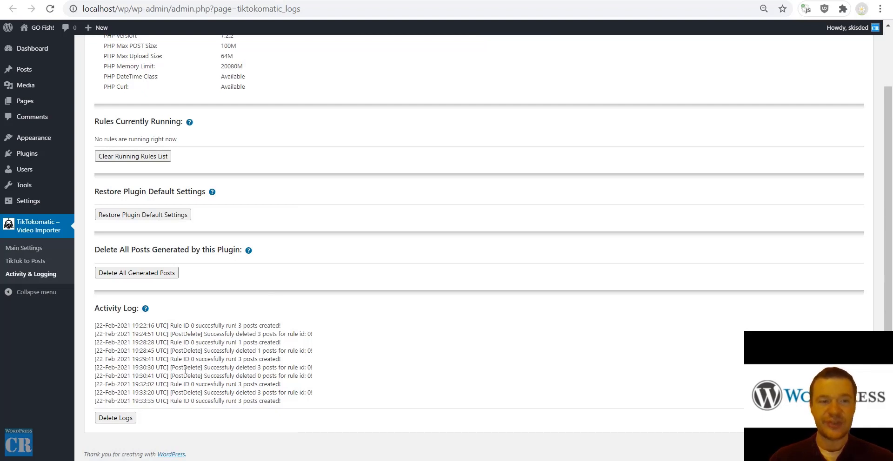
scroll(185, 371, "up", 2)
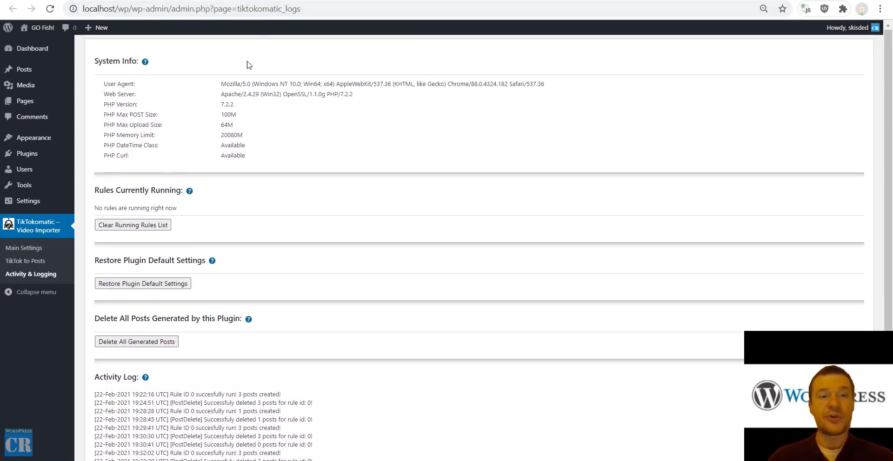
scroll(165, 161, "down", 1)
scroll(154, 136, "down", 1)
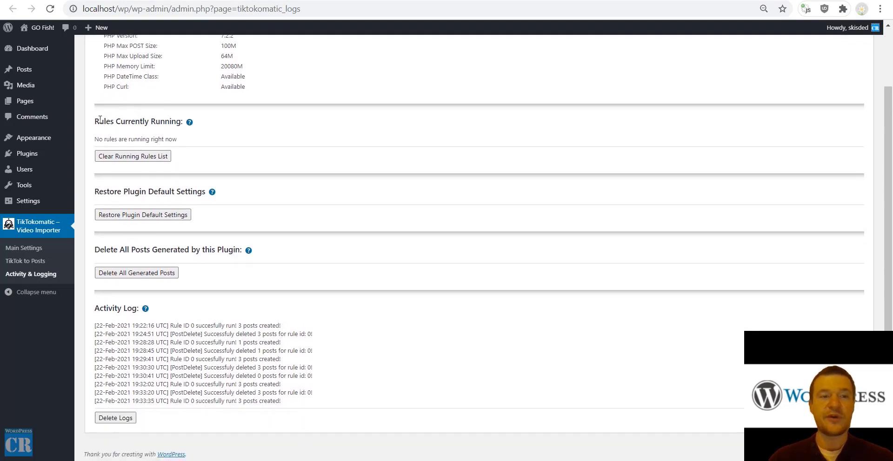
left_click_drag(99, 121, 176, 121)
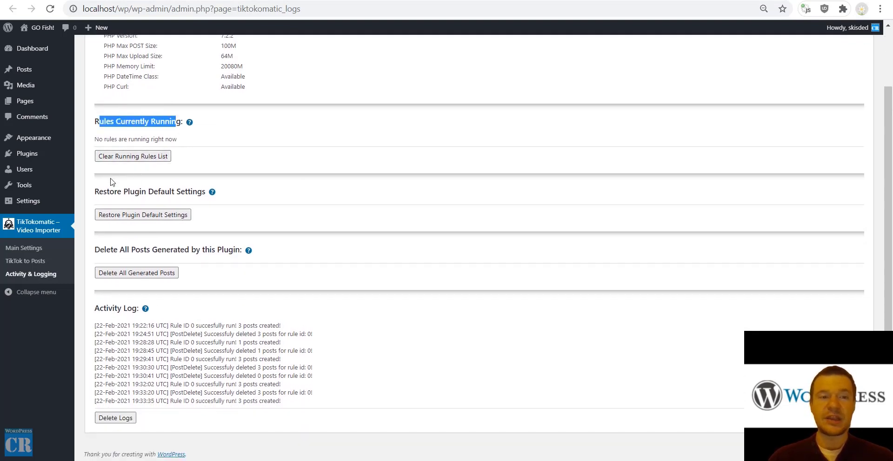
left_click_drag(104, 192, 191, 193)
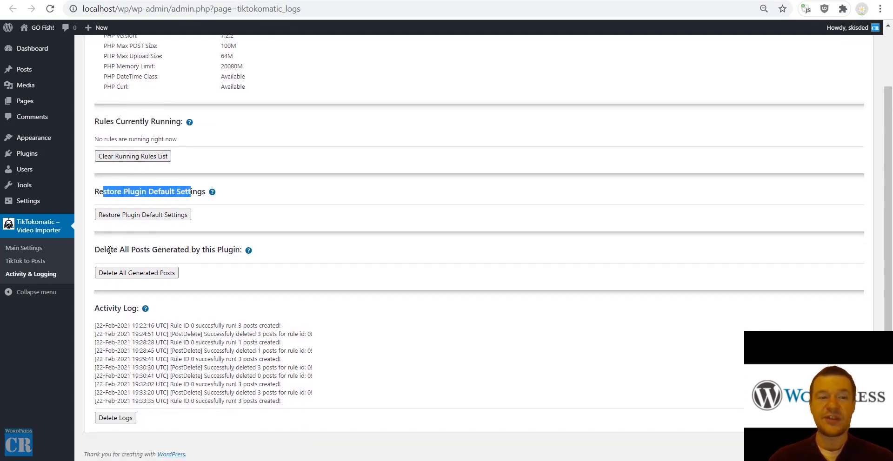
left_click_drag(107, 250, 228, 250)
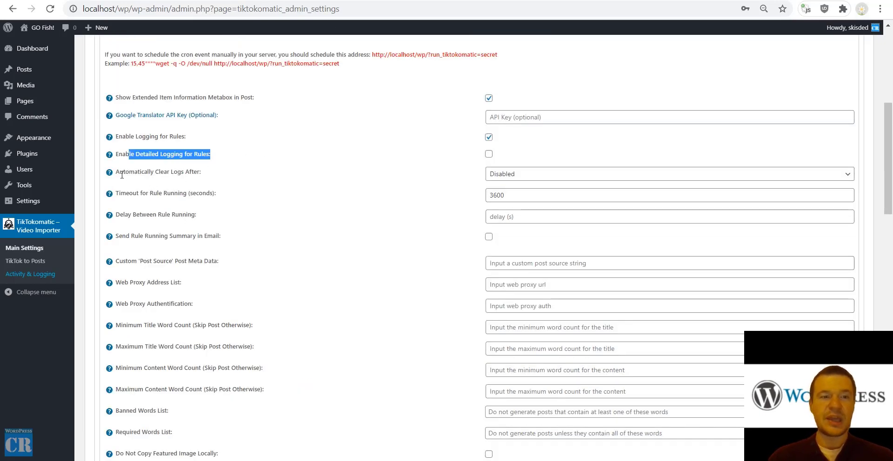
left_click_drag(123, 171, 201, 171)
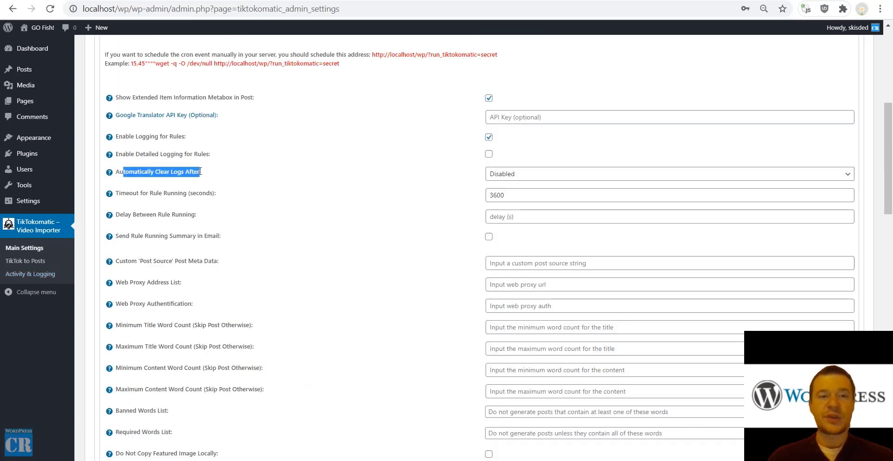
left_click(520, 176)
left_click(493, 186)
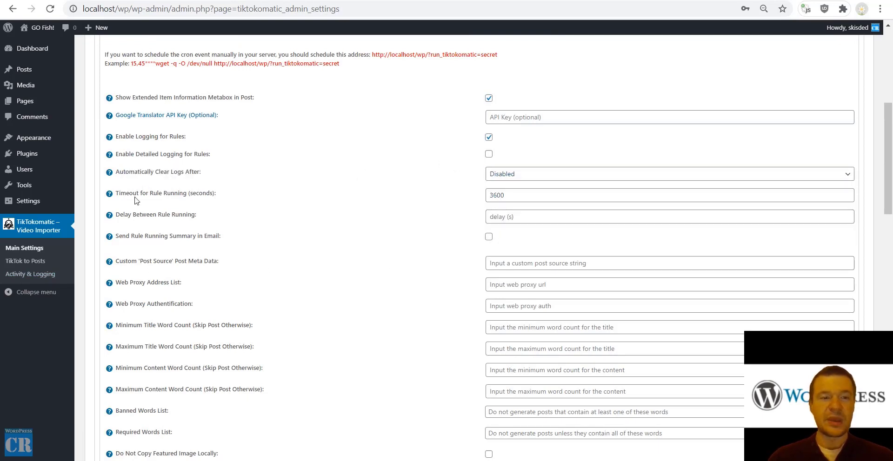
left_click_drag(133, 194, 188, 194)
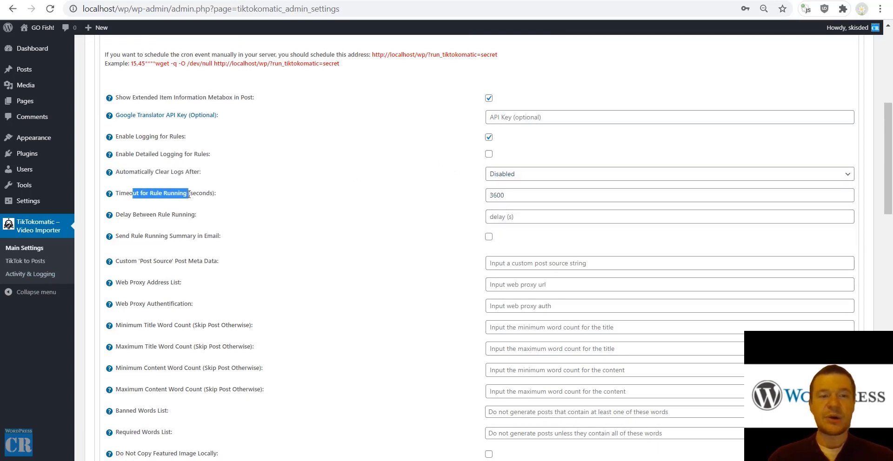
left_click(512, 195)
left_click(303, 209)
left_click_drag(127, 216, 191, 215)
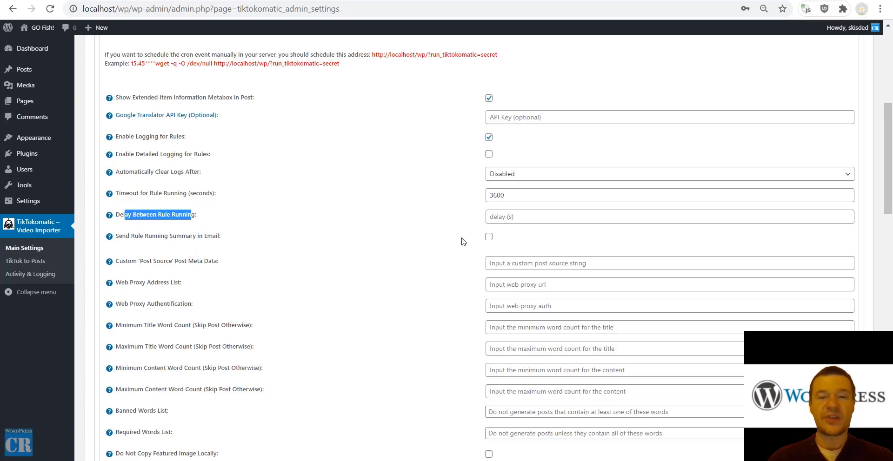
left_click(488, 236)
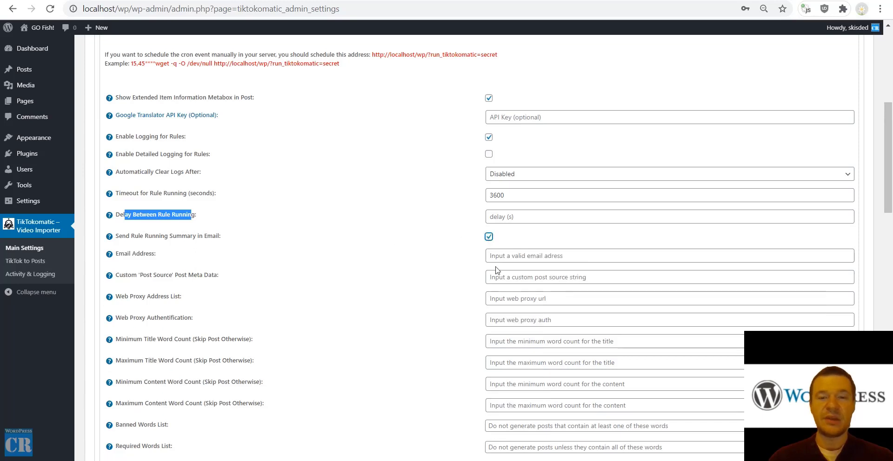
left_click(489, 237)
left_click_drag(140, 260, 172, 259)
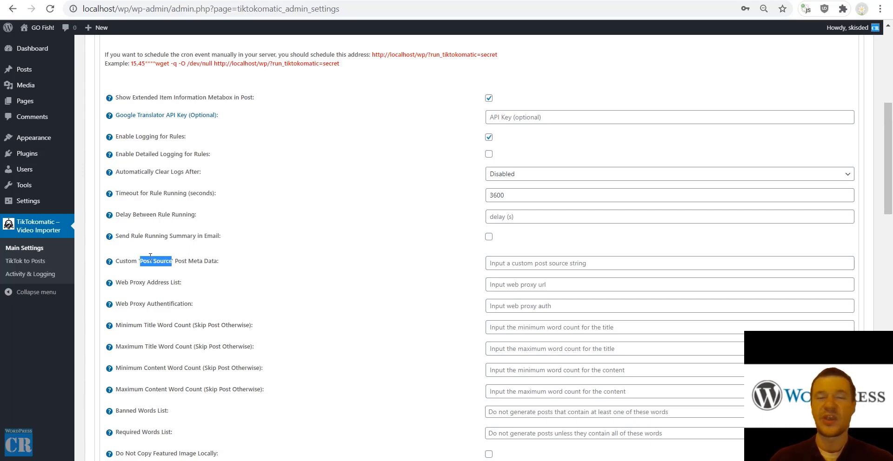
scroll(164, 257, "down", 3)
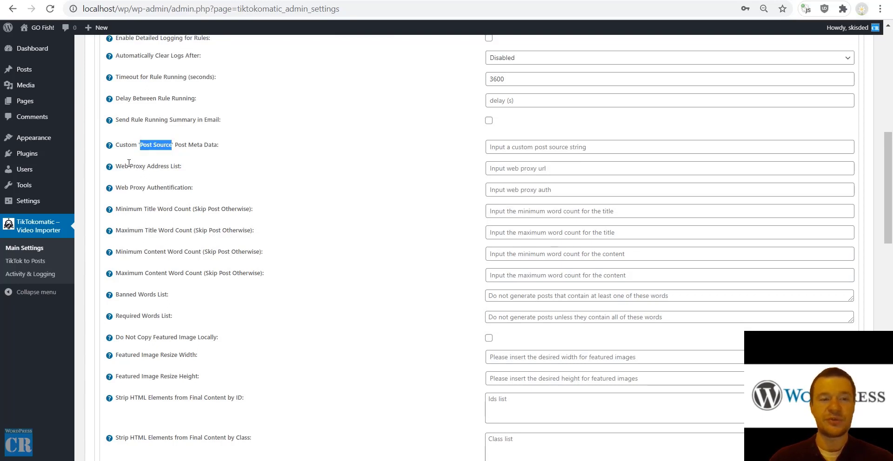
left_click_drag(117, 167, 180, 167)
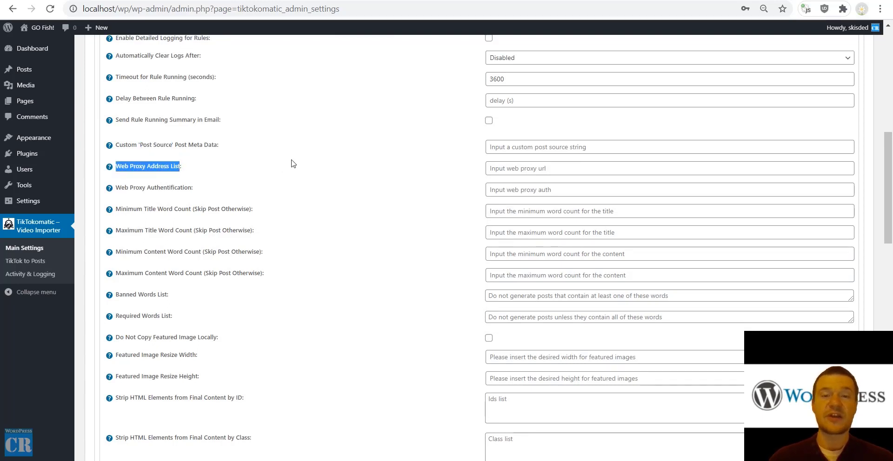
left_click(496, 168)
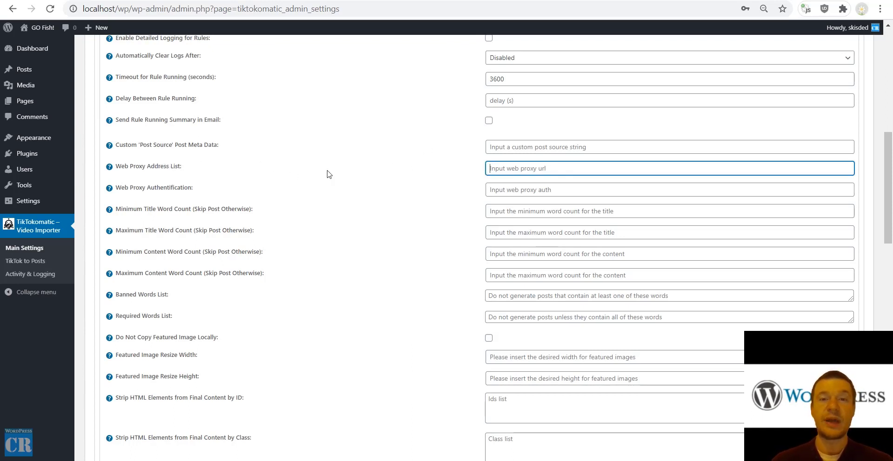
double_click(158, 187)
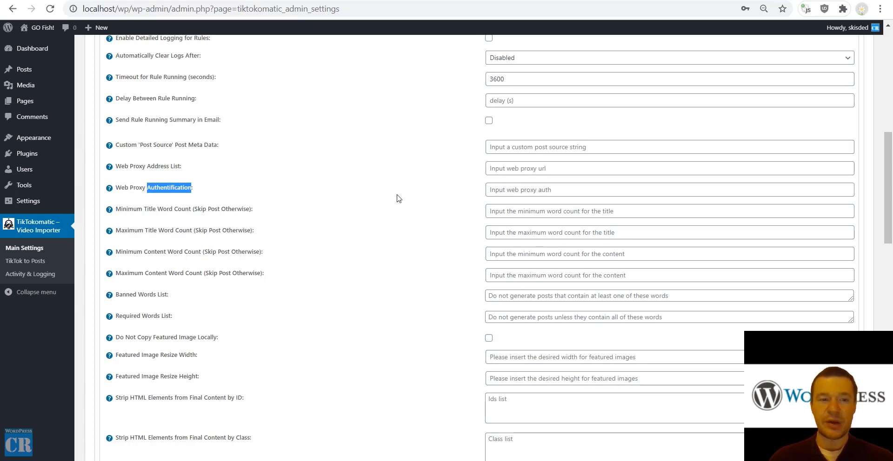
left_click_drag(133, 209, 189, 217)
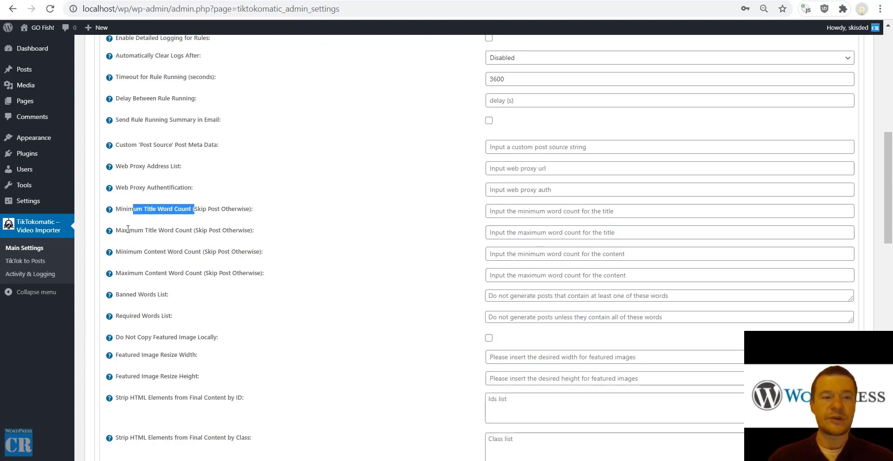
left_click_drag(128, 229, 184, 231)
left_click_drag(126, 252, 177, 254)
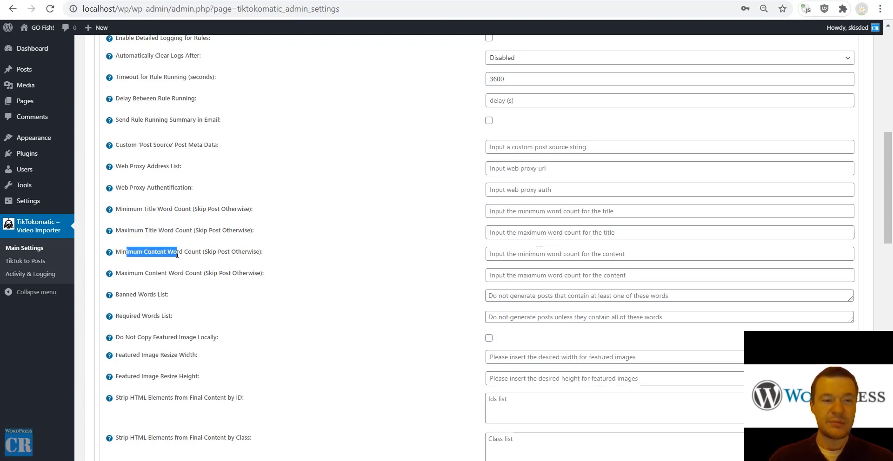
left_click_drag(122, 274, 191, 274)
left_click_drag(122, 295, 168, 295)
left_click_drag(123, 316, 164, 316)
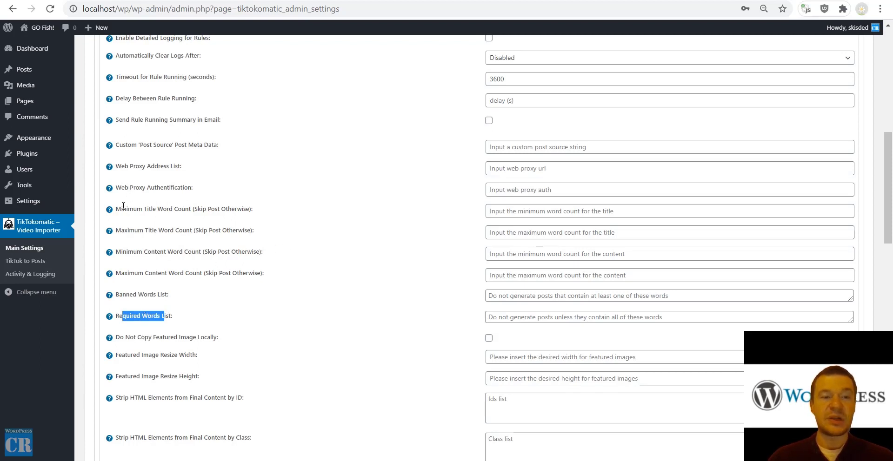
left_click_drag(123, 206, 173, 319)
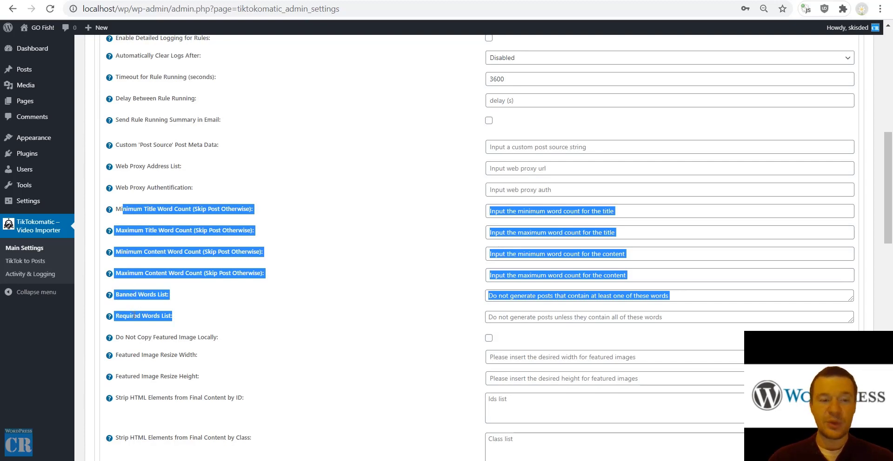
left_click(132, 289)
double_click(131, 293)
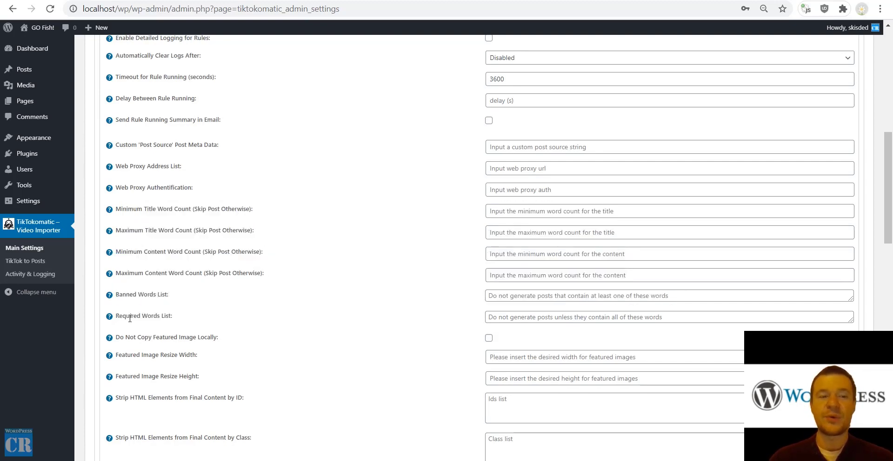
double_click(130, 318)
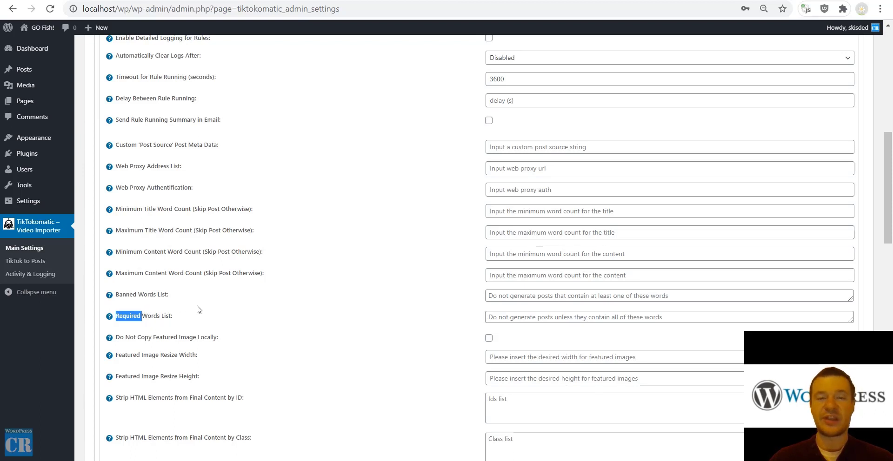
scroll(209, 316, "down", 3)
left_click_drag(130, 222, 217, 222)
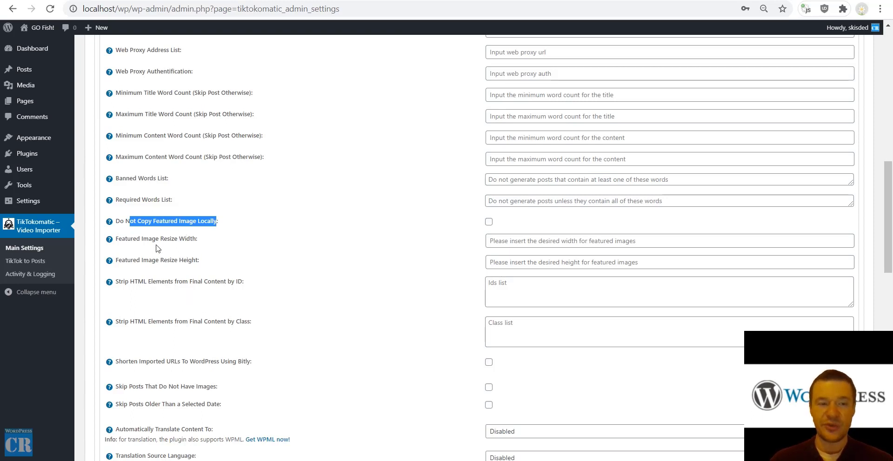
left_click_drag(139, 238, 193, 238)
left_click_drag(136, 260, 199, 260)
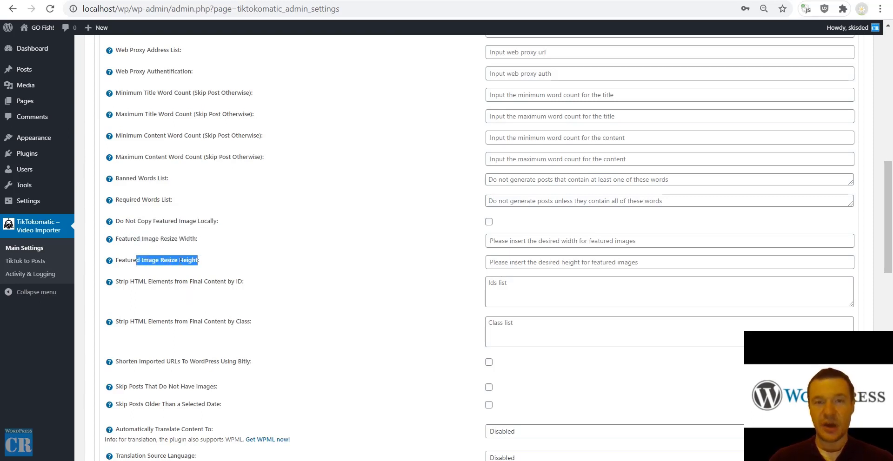
left_click_drag(130, 282, 228, 282)
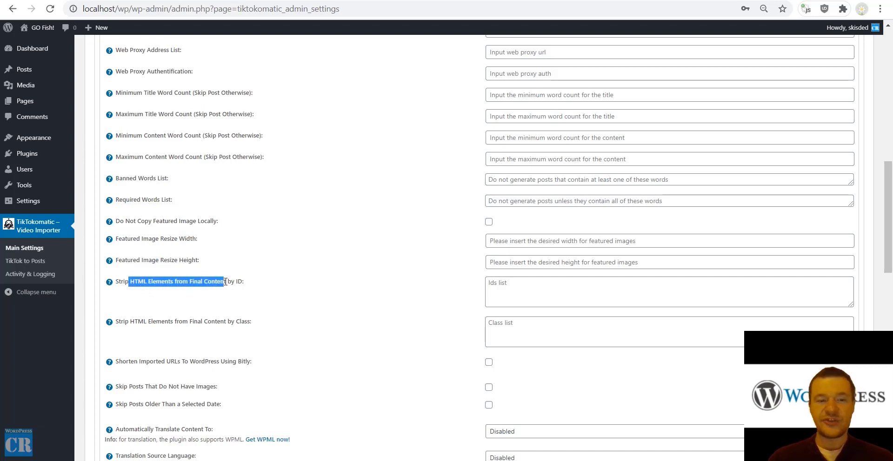
left_click(235, 282)
double_click(243, 322)
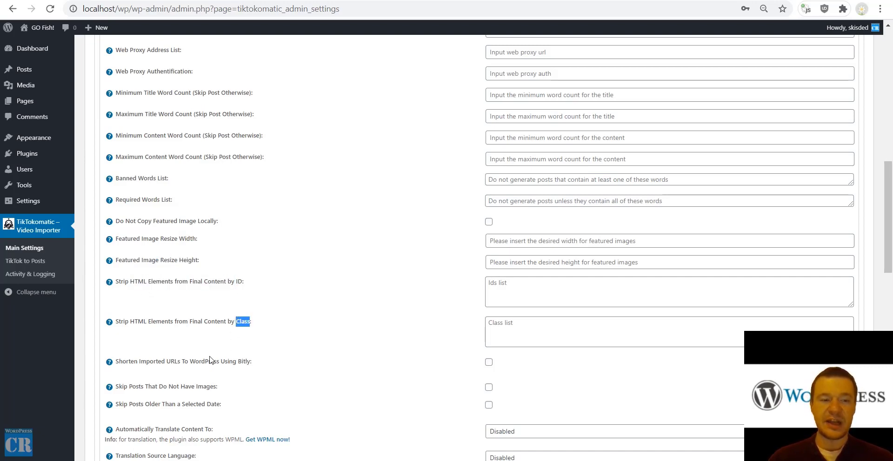
scroll(186, 233, "down", 5)
left_click_drag(133, 129, 233, 130)
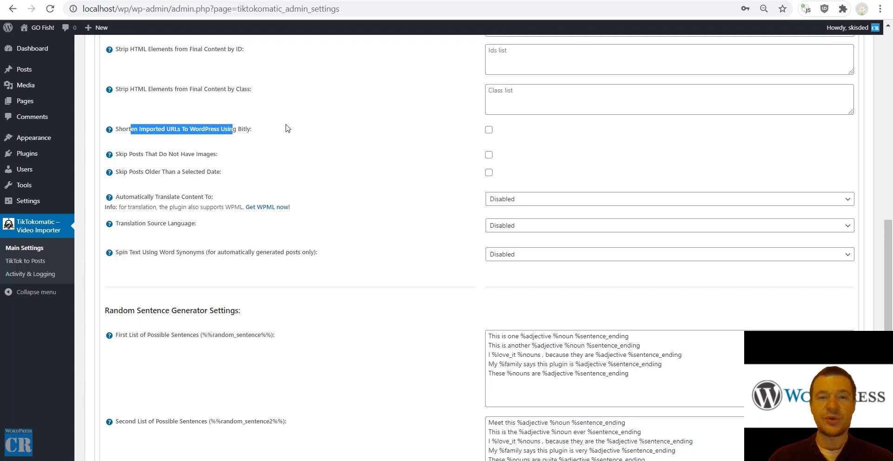
left_click(488, 129)
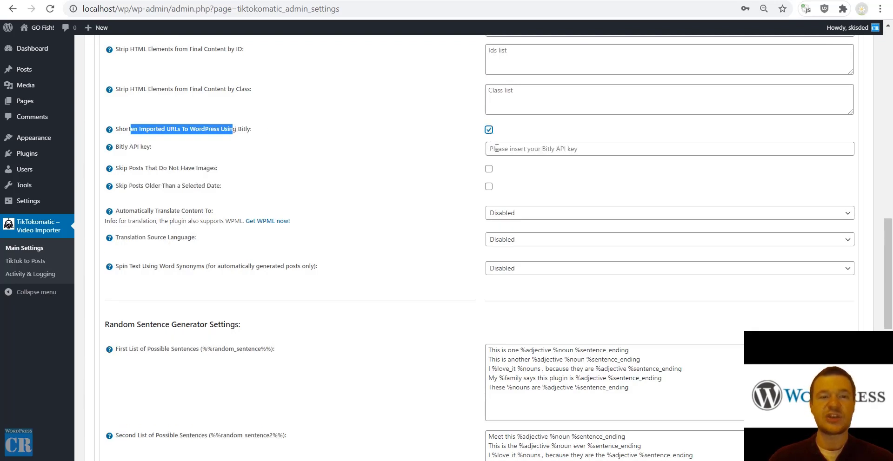
left_click(488, 130)
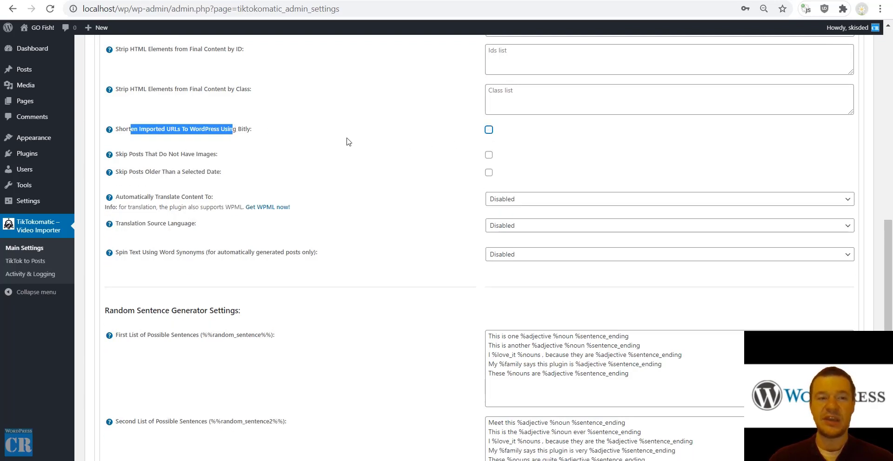
left_click_drag(132, 153, 213, 154)
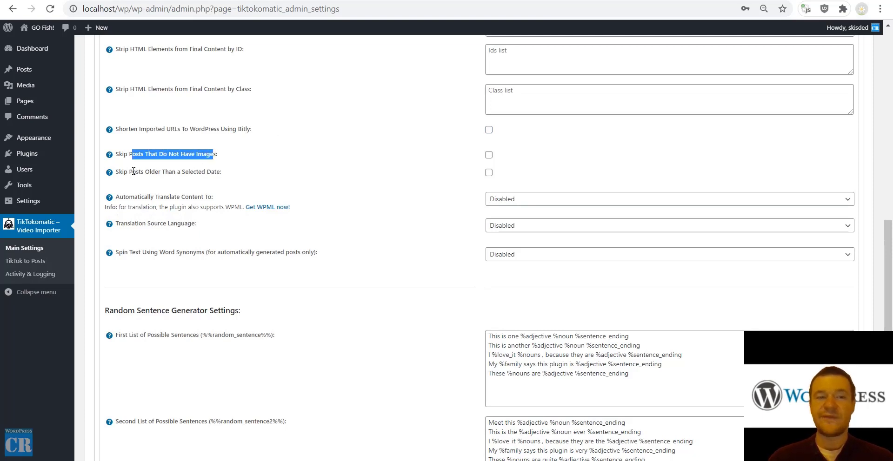
left_click_drag(133, 172, 205, 171)
left_click(489, 173)
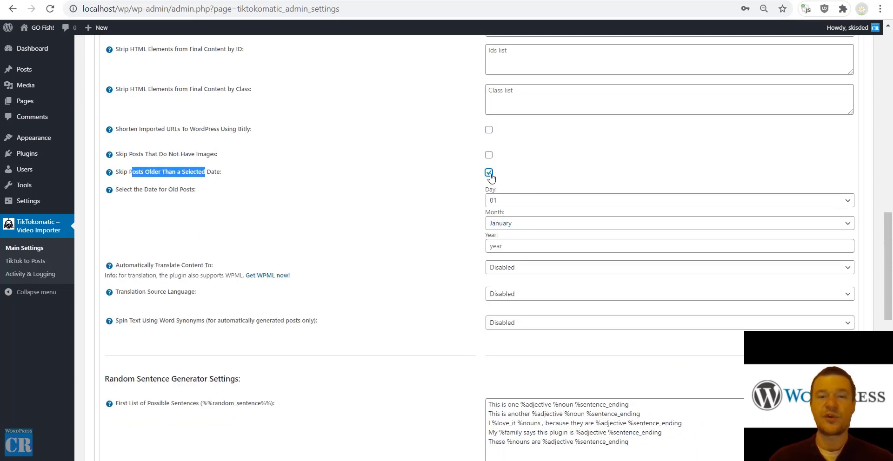
left_click(488, 173)
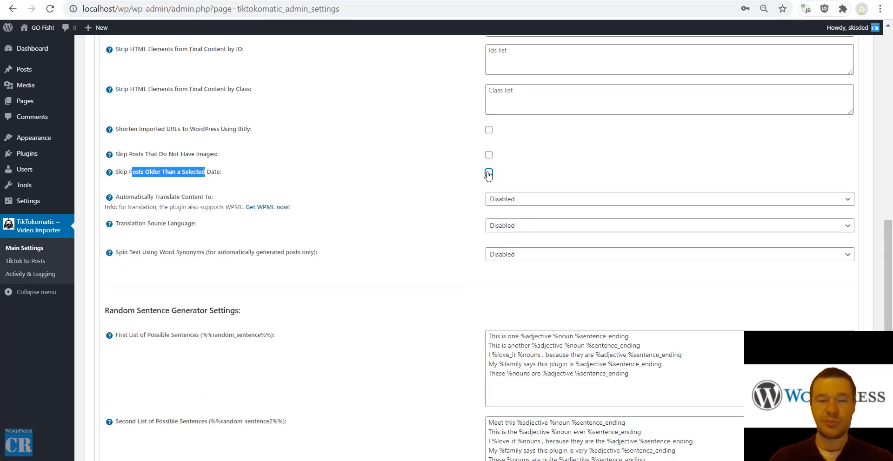
left_click_drag(135, 197, 213, 196)
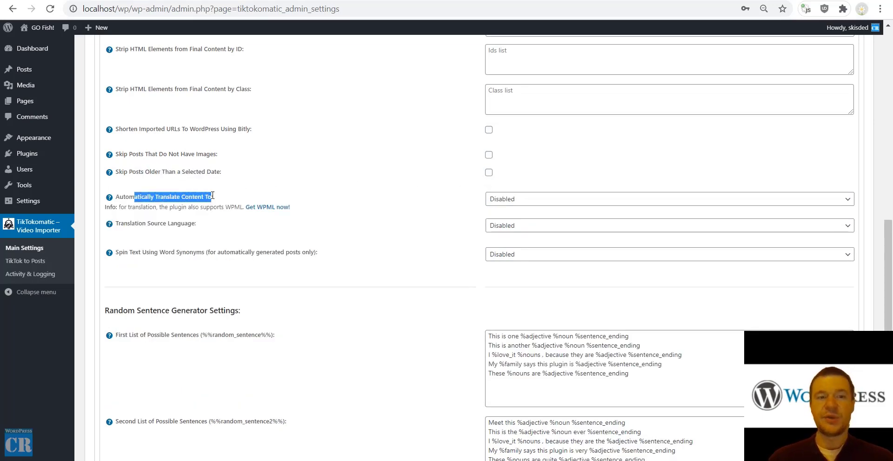
left_click(498, 201)
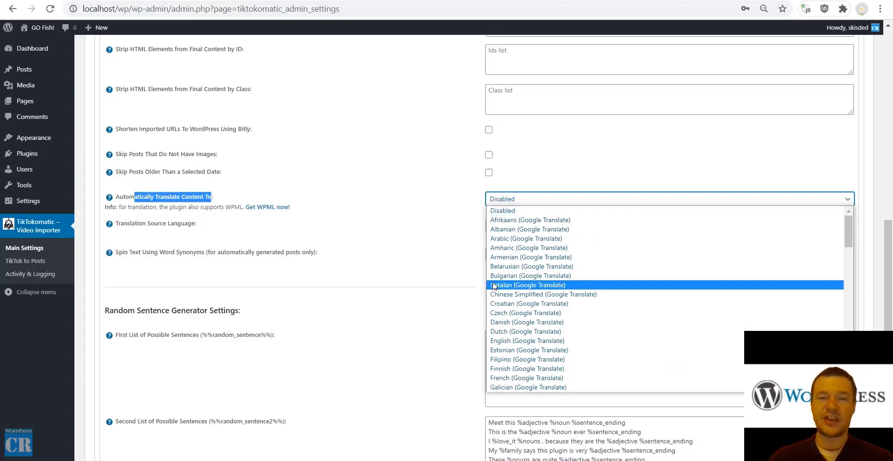
scroll(500, 297, "down", 10)
scroll(500, 297, "up", 5)
left_click(428, 179)
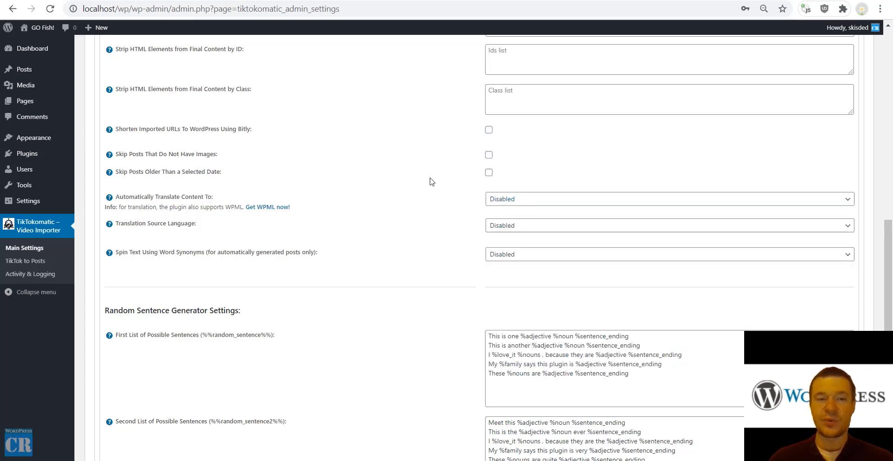
left_click(498, 226)
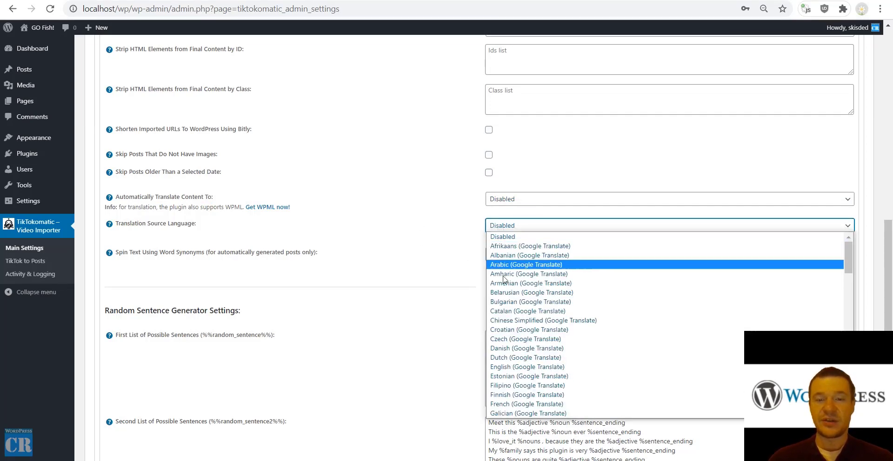
left_click(443, 221)
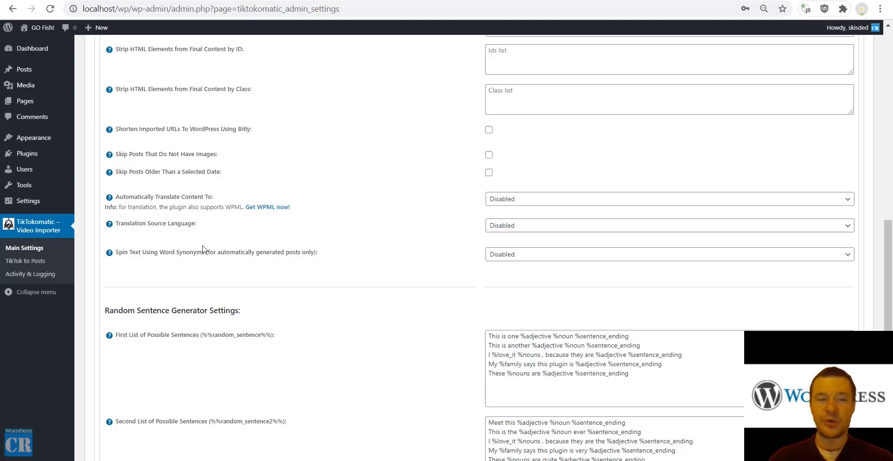
left_click_drag(140, 251, 259, 252)
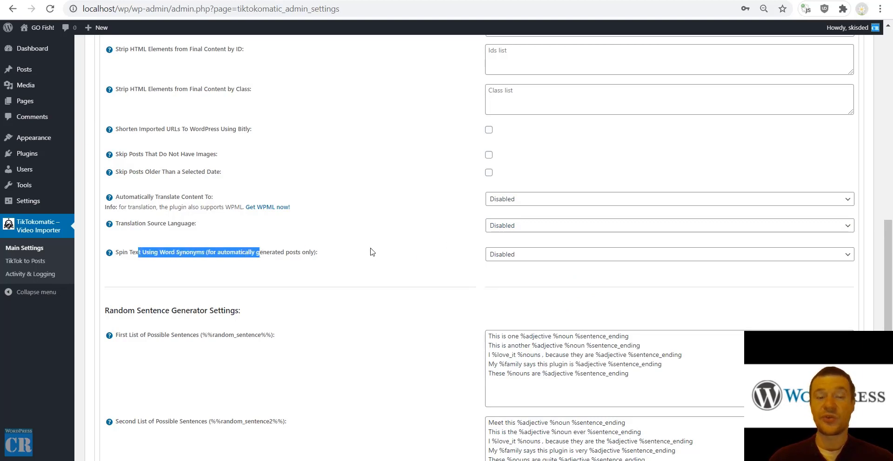
Browse the word-spinner services, try WordAI, then set Spin Text Using Word Synonyms back to Disabled.
left_click(506, 256)
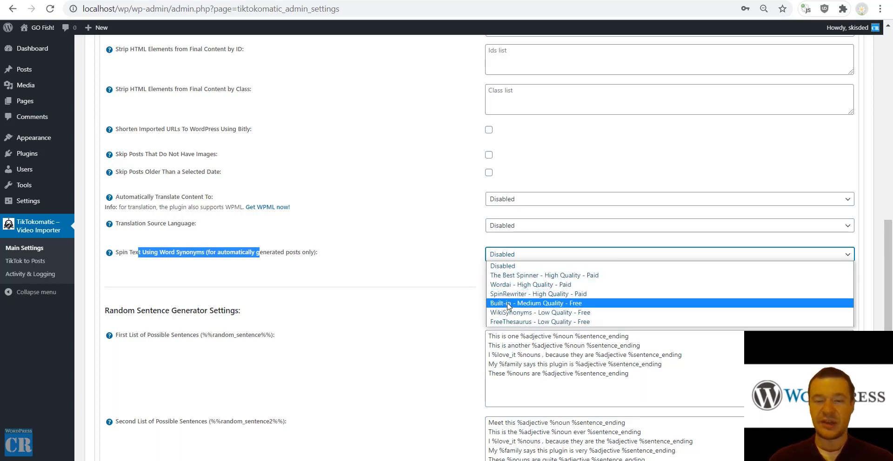
left_click(342, 270)
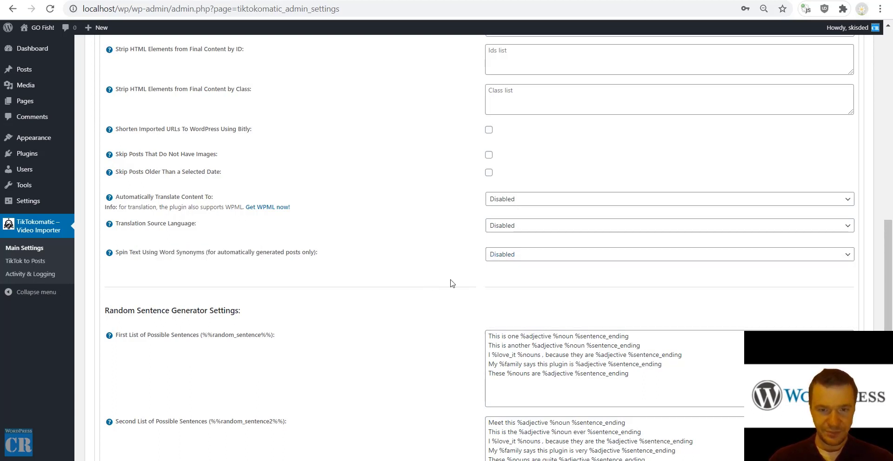
left_click(506, 254)
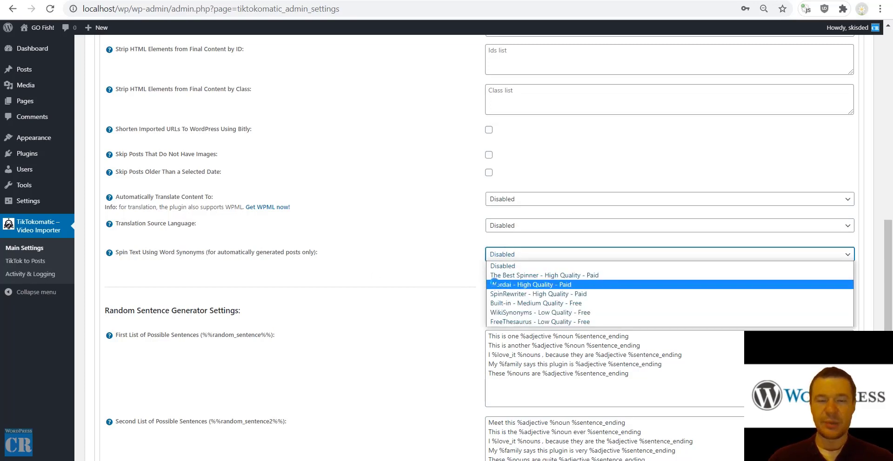
left_click(495, 285)
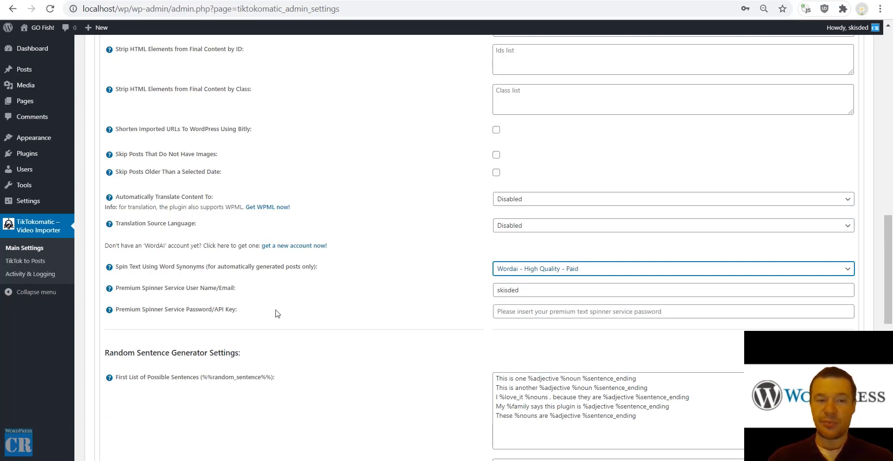
left_click(515, 270)
left_click(513, 278)
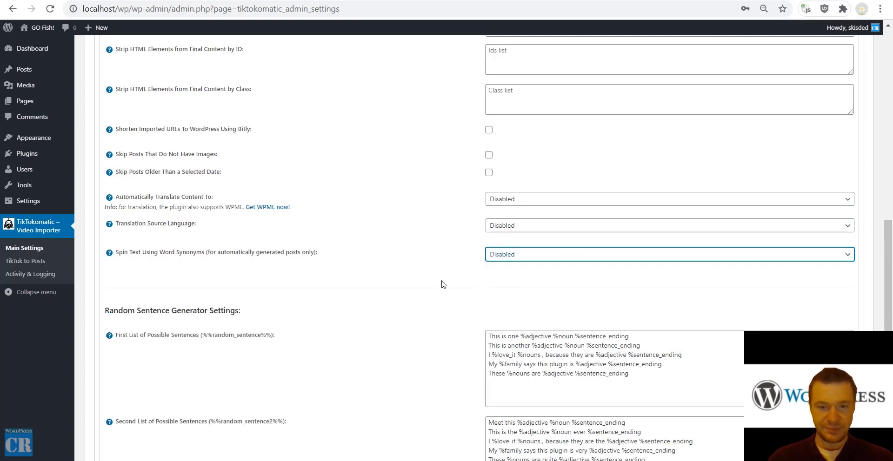
scroll(432, 274, "down", 5)
scroll(209, 144, "up", 2)
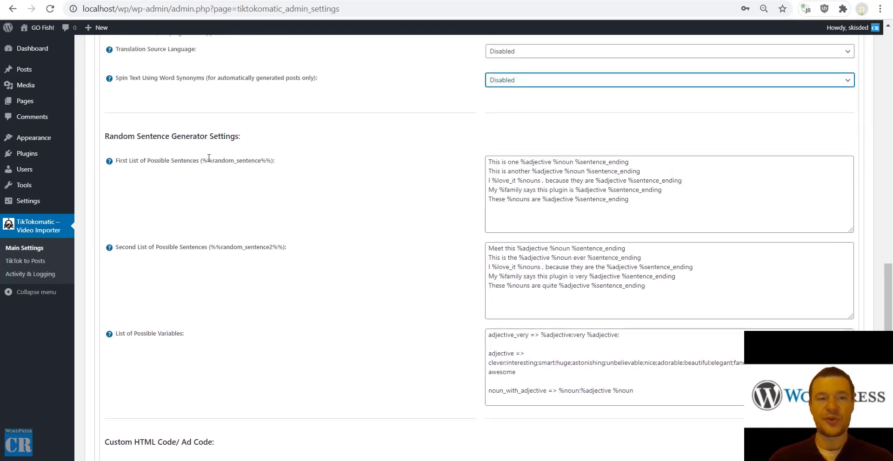
left_click_drag(203, 160, 270, 159)
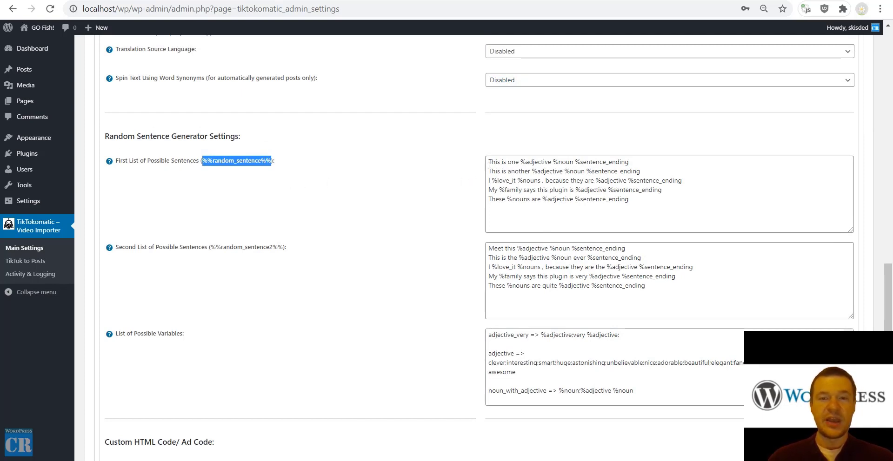
mouse_move(489, 161)
left_mouse_down()
mouse_move(652, 161)
mouse_move(640, 171)
mouse_move(478, 174)
left_mouse_up()
left_click(681, 181)
left_click_drag(681, 182, 488, 180)
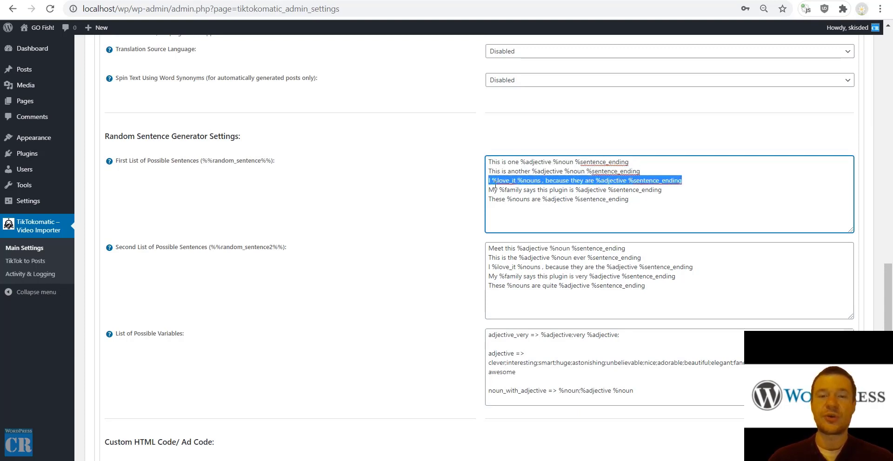
left_click(607, 179)
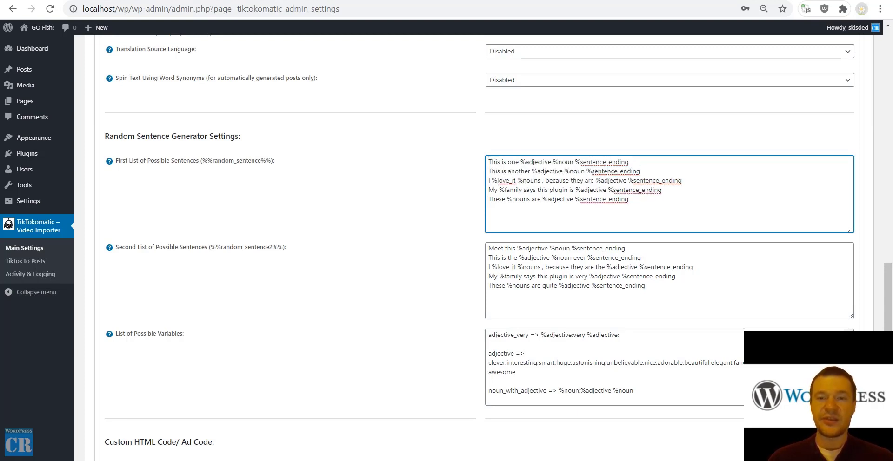
double_click(608, 172)
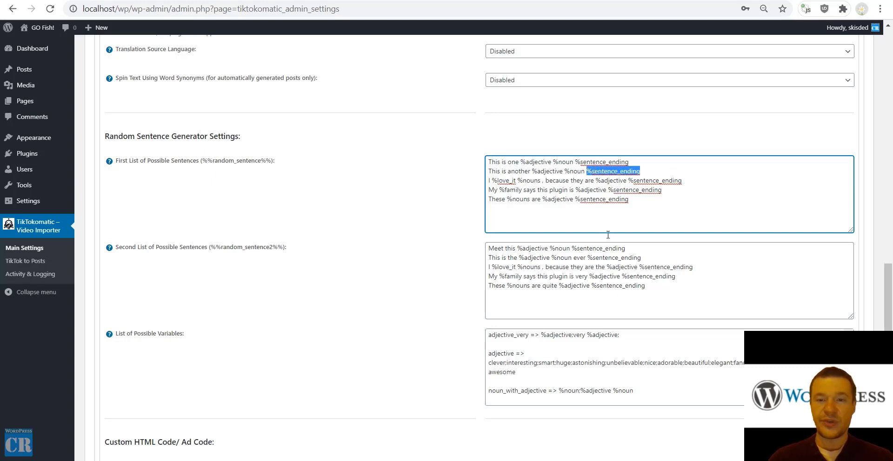
left_click(493, 354)
double_click(493, 354)
scroll(493, 354, "down", 3)
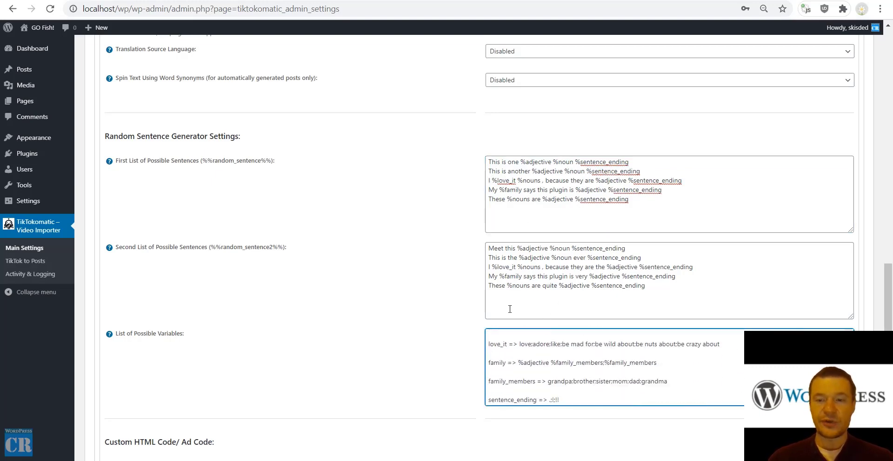
scroll(437, 339, "up", 1)
scroll(439, 352, "down", 3)
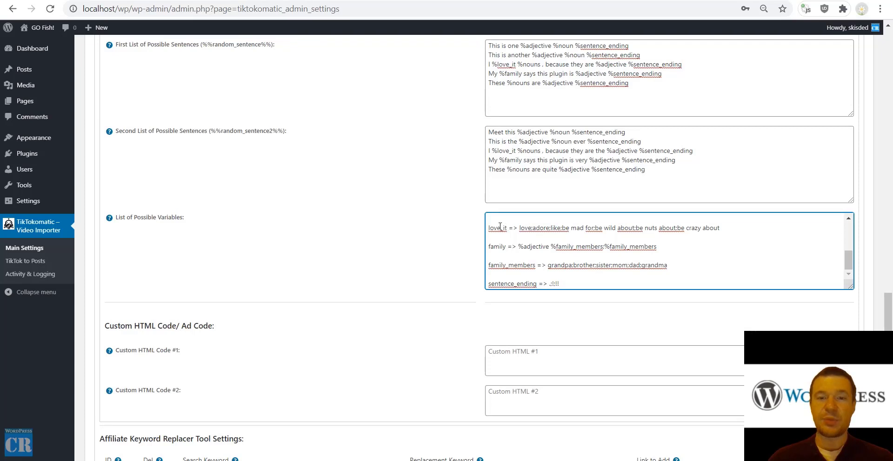
double_click(525, 228)
double_click(556, 228)
double_click(541, 228)
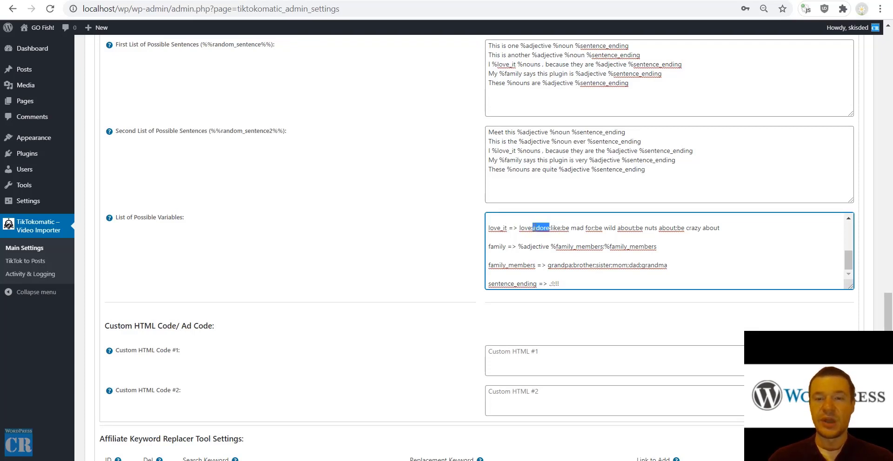
left_click(564, 228)
double_click(493, 228)
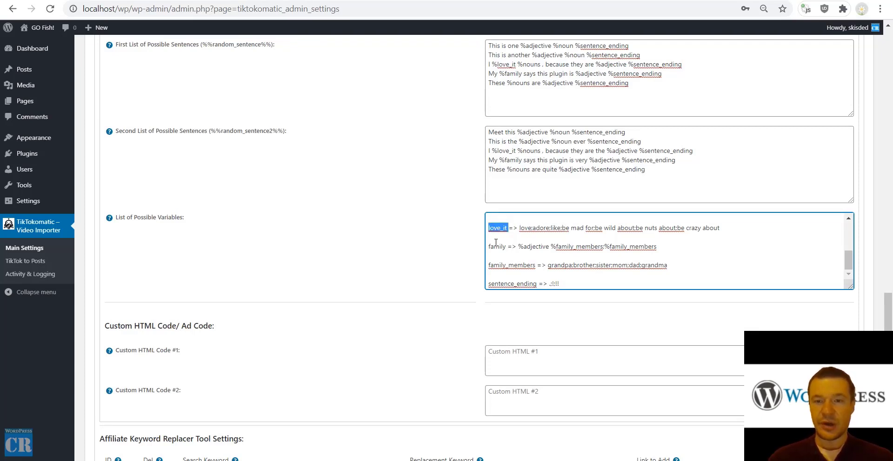
left_click_drag(586, 142, 641, 142)
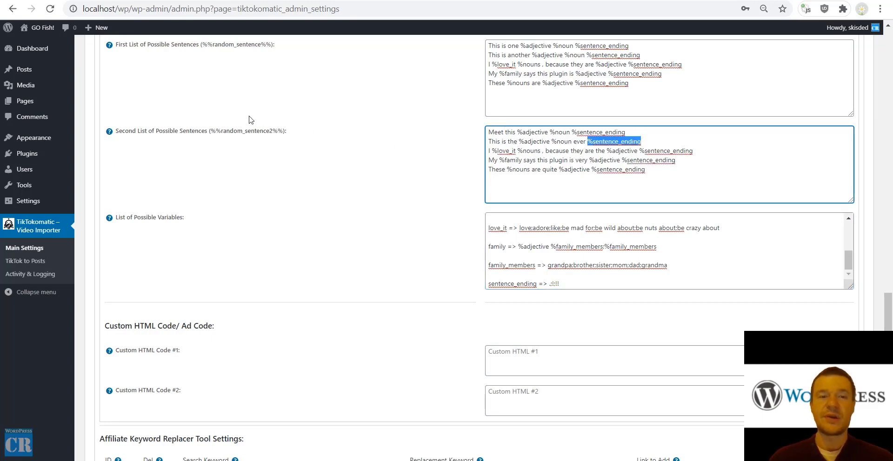
left_click_drag(201, 45, 273, 47)
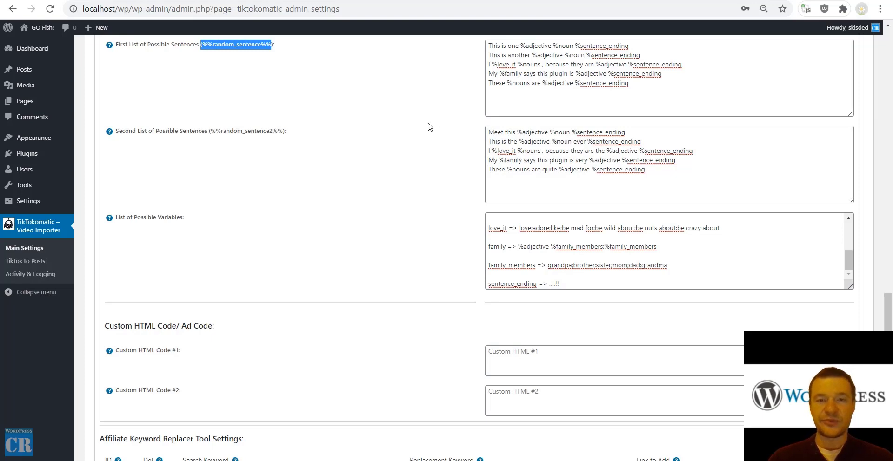
Scroll to Custom HTML Code and highlight the %%custom_html%% placeholder in its help text.
scroll(321, 195, "down", 1)
scroll(313, 203, "down", 2)
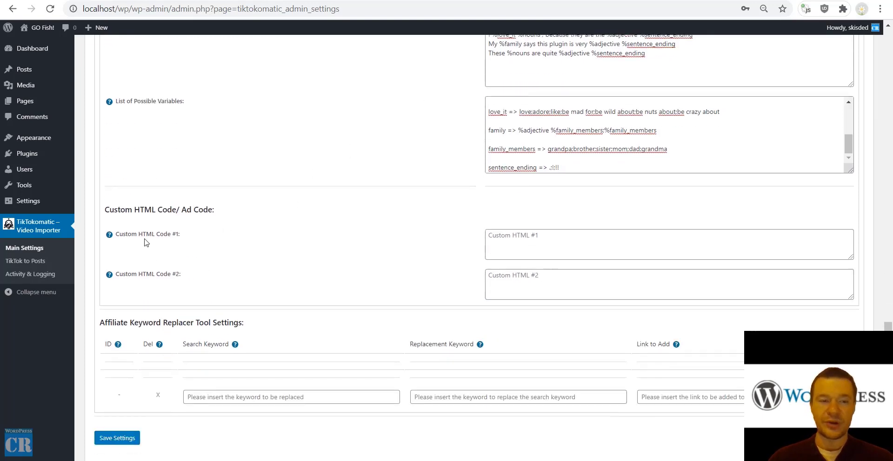
mouse_move(111, 236)
left_click_drag(124, 245, 173, 244)
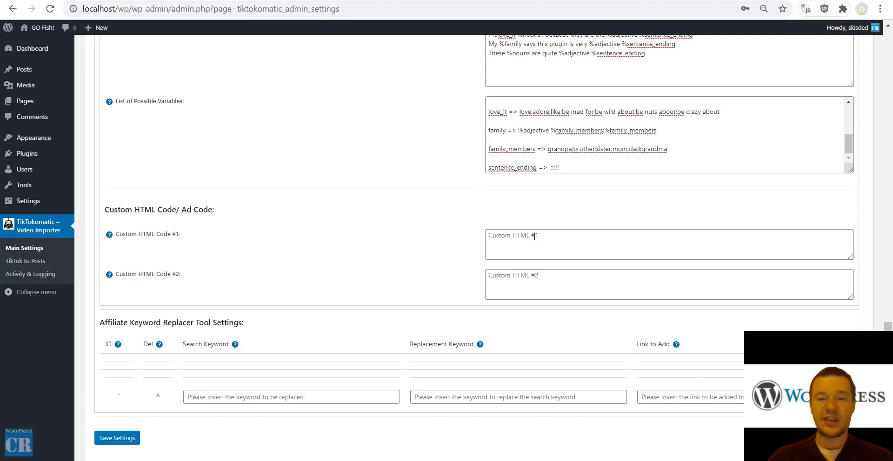
Review the Affiliate Keyword Replacer's search keyword, replacement keyword and link fields, leaving them empty.
scroll(494, 276, "down", 2)
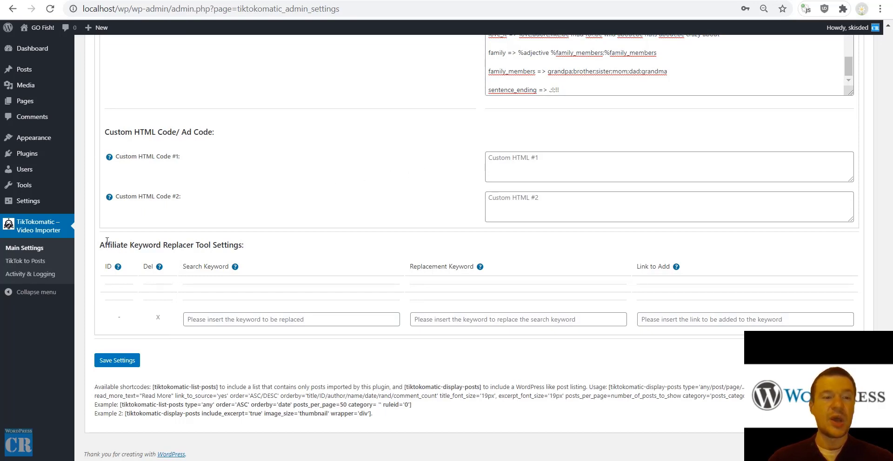
left_click_drag(106, 241, 242, 246)
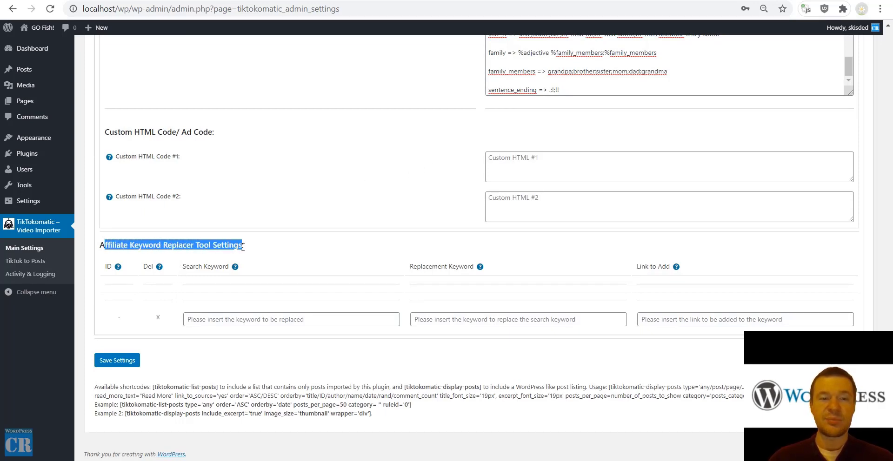
left_click(207, 319)
left_click(427, 321)
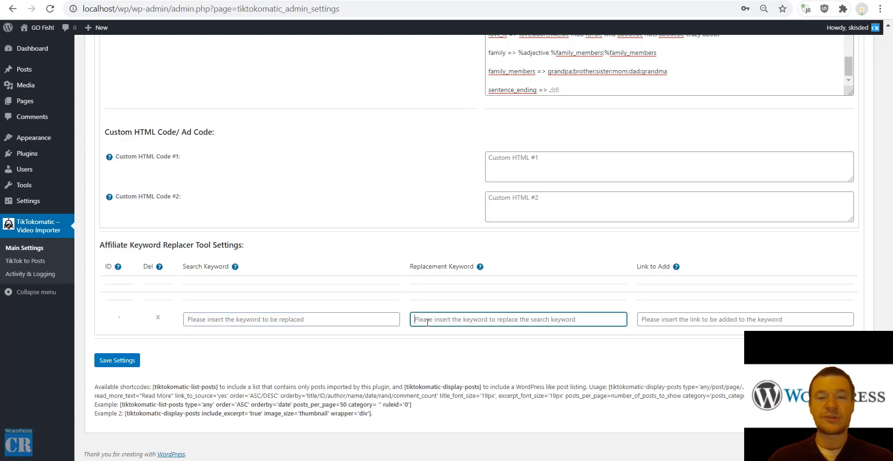
left_click(649, 321)
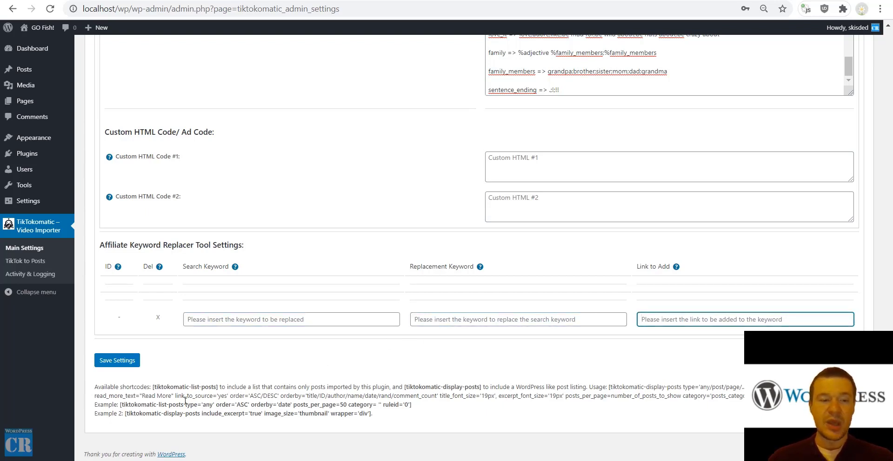
Highlight the [tiktokomatic-list-posts] and [tiktokomatic-display-posts] shortcode examples.
left_click_drag(152, 385, 220, 387)
left_click(119, 404)
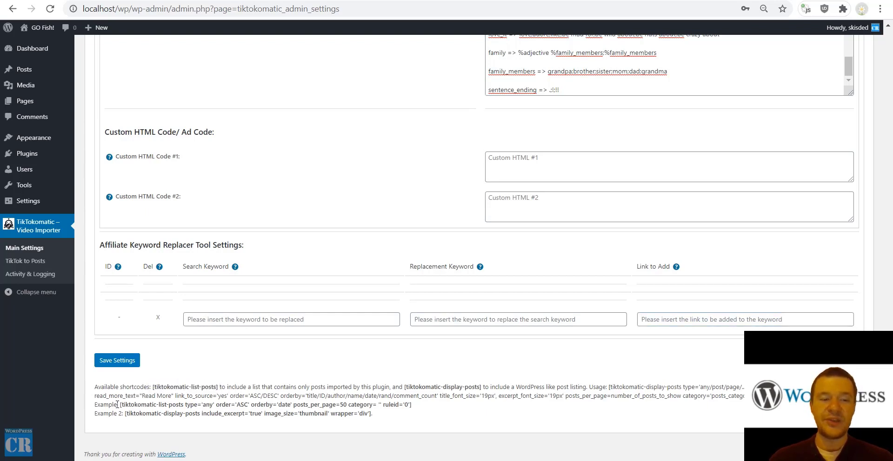
left_click_drag(120, 406, 155, 409)
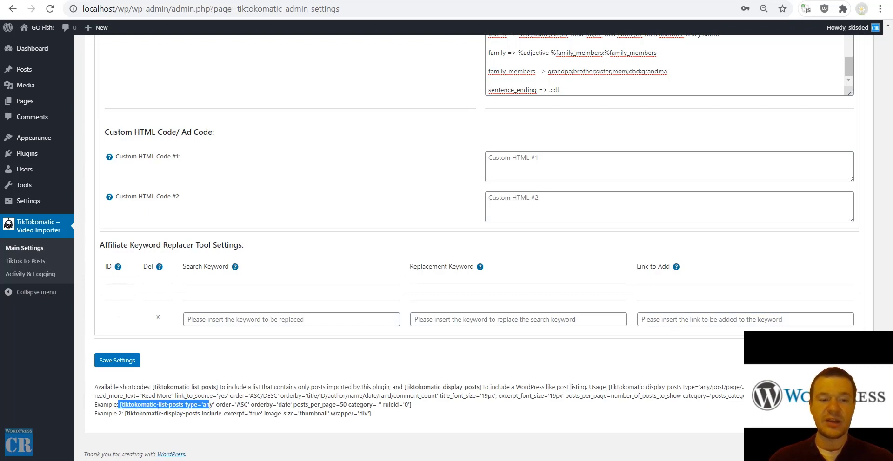
left_click_drag(124, 415, 201, 413)
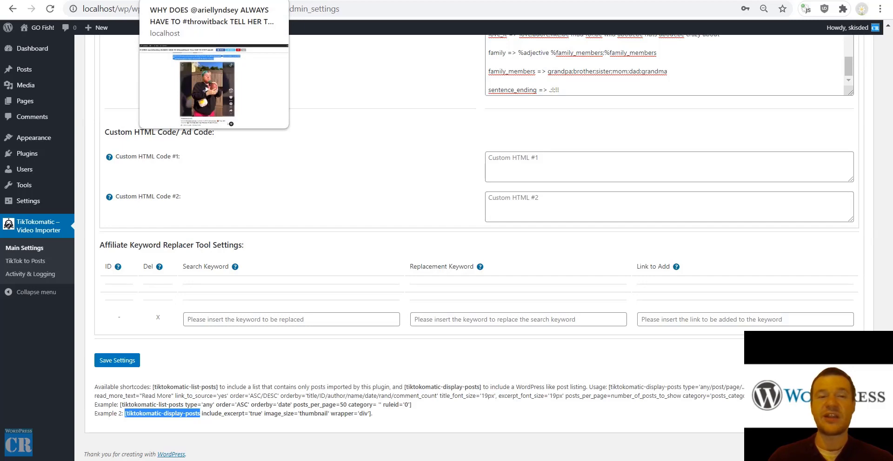
left_click(195, 1)
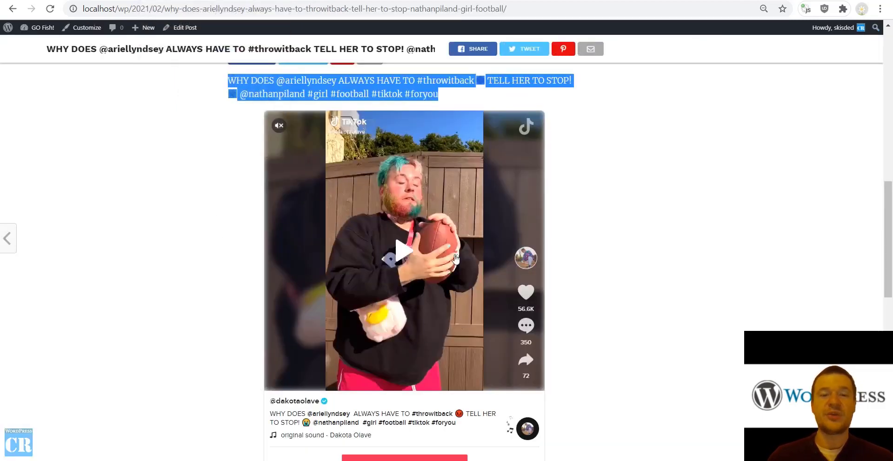
left_click(344, 2)
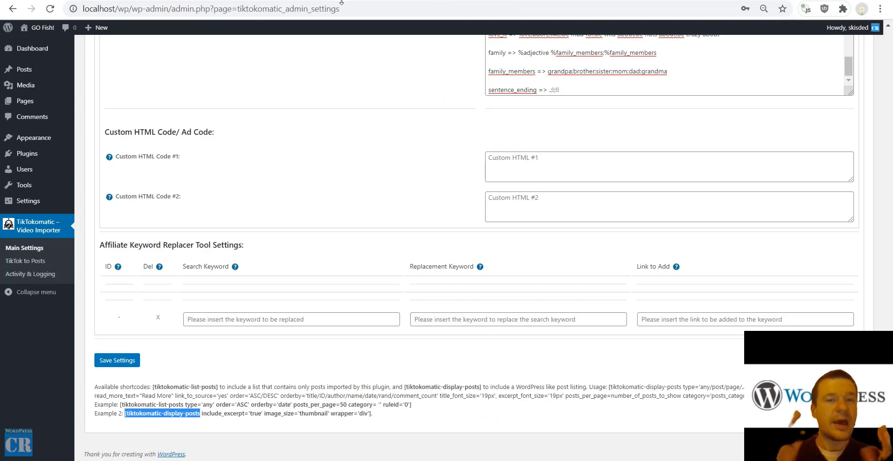